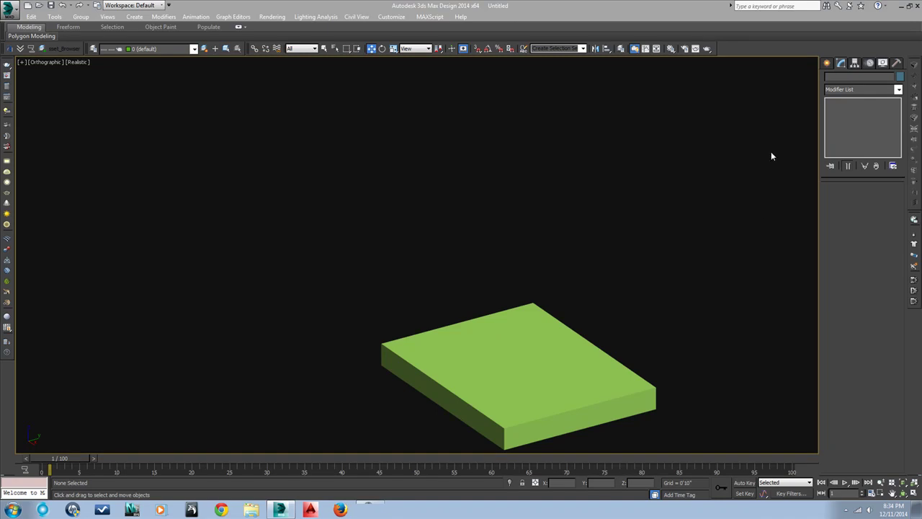
Create a thin, upright square box above the green slab, drawing it from the right view
click(826, 62)
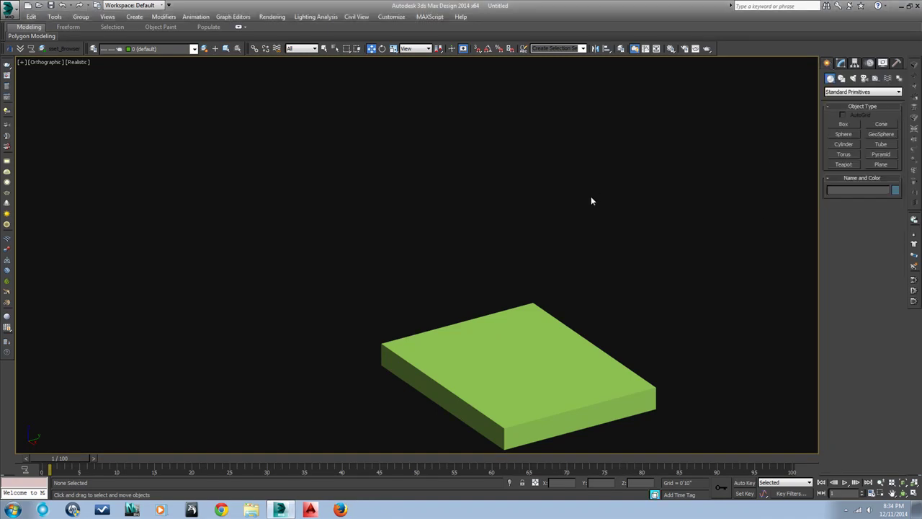
key(r)
key(g)
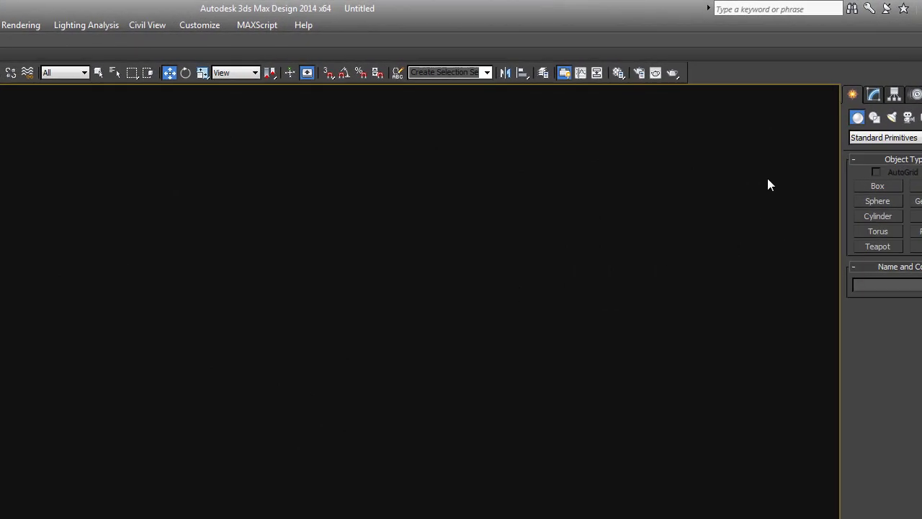
click(876, 186)
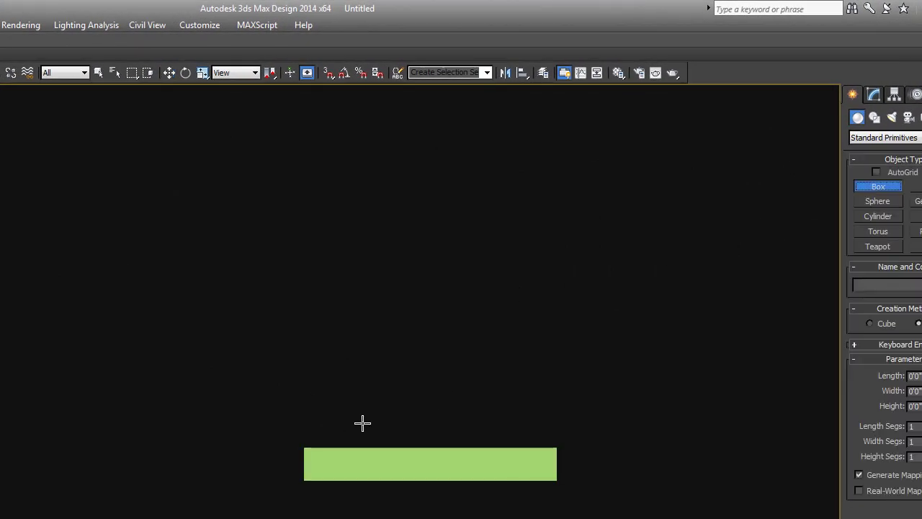
drag(362, 422, 502, 281)
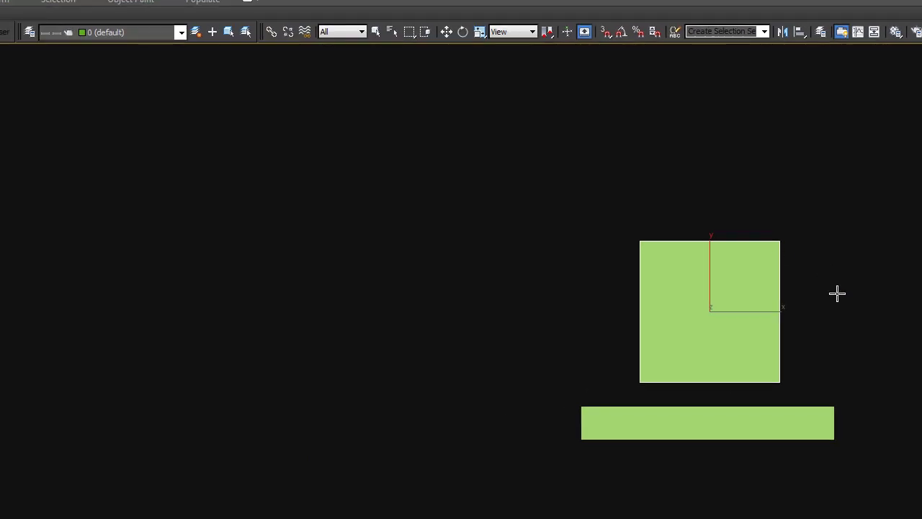
key(p)
scroll(751, 381, up, 2)
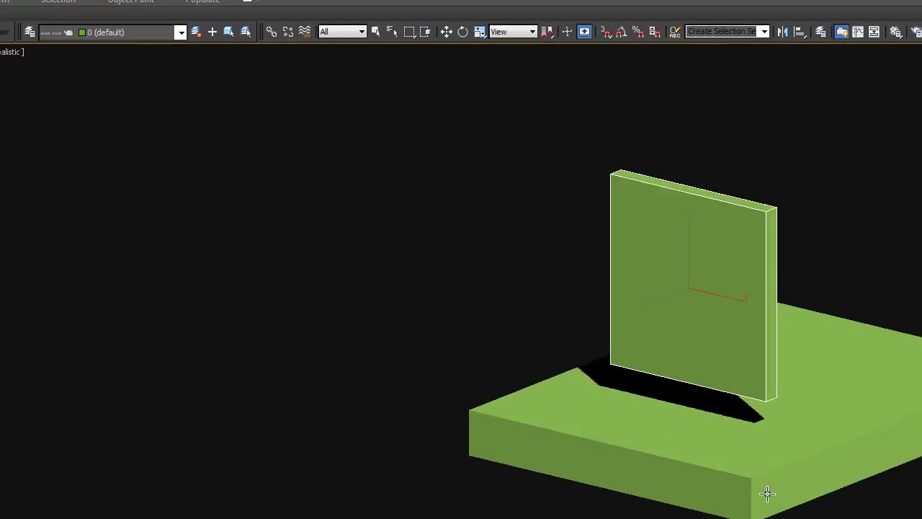
Convert the upright box to an Editable Poly
key(w)
right_click(720, 276)
mouse_move(803, 408)
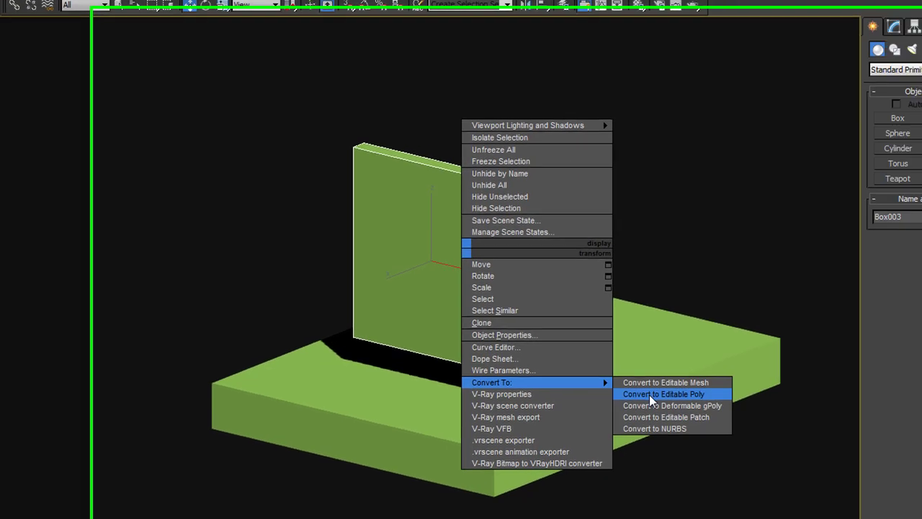
click(889, 419)
Select the box's four vertical edges and connect them with 9 segments
click(818, 216)
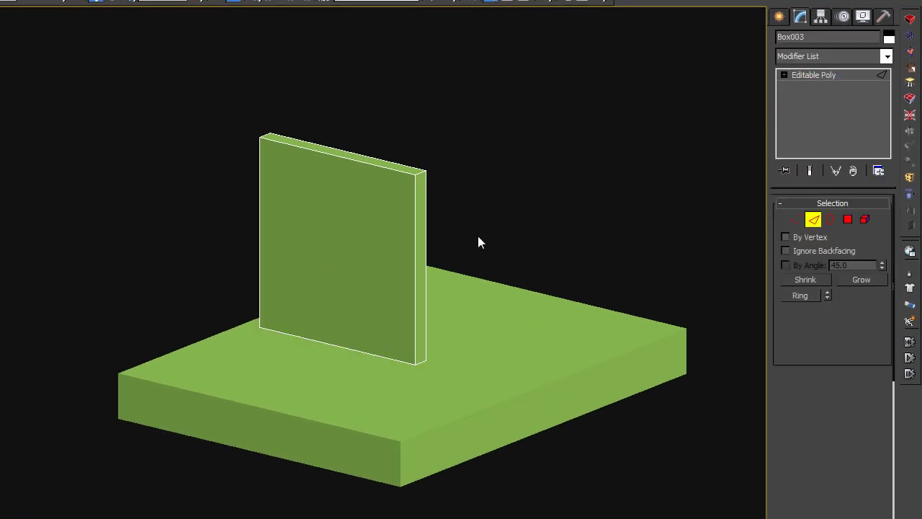
drag(477, 235, 247, 229)
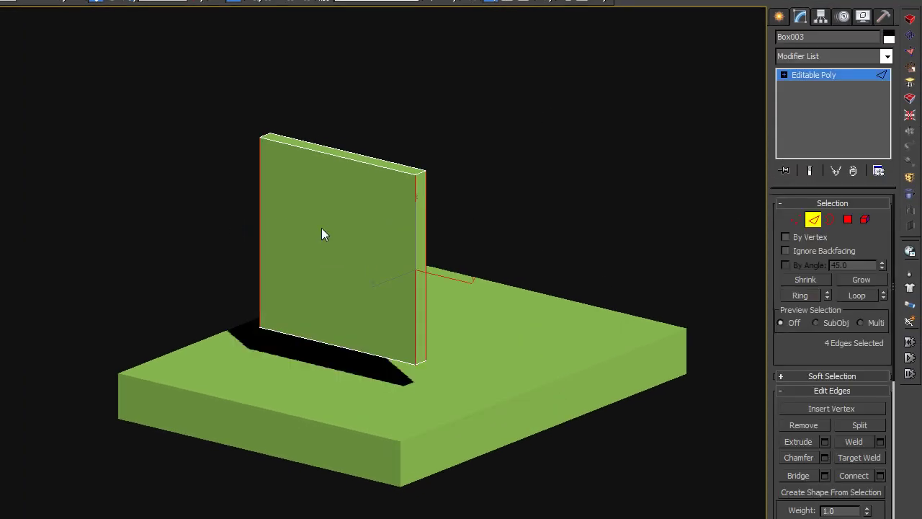
click(879, 475)
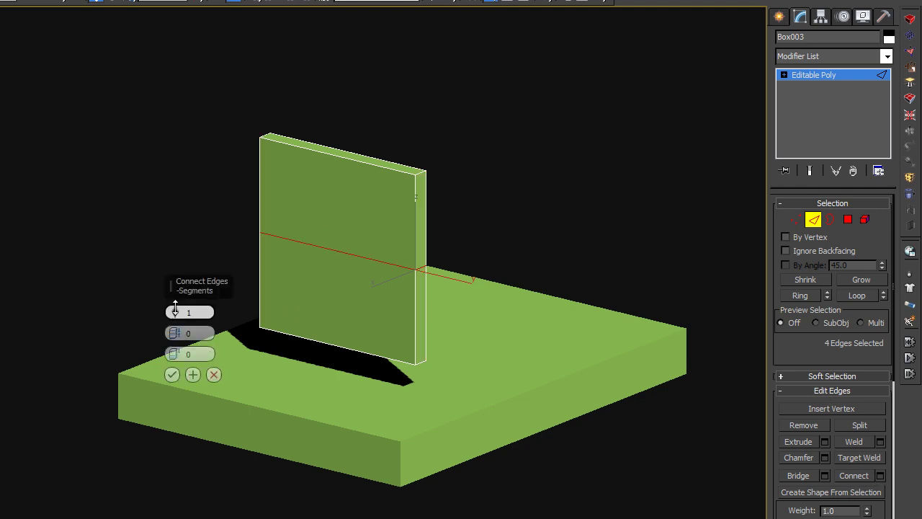
drag(173, 313, 174, 285)
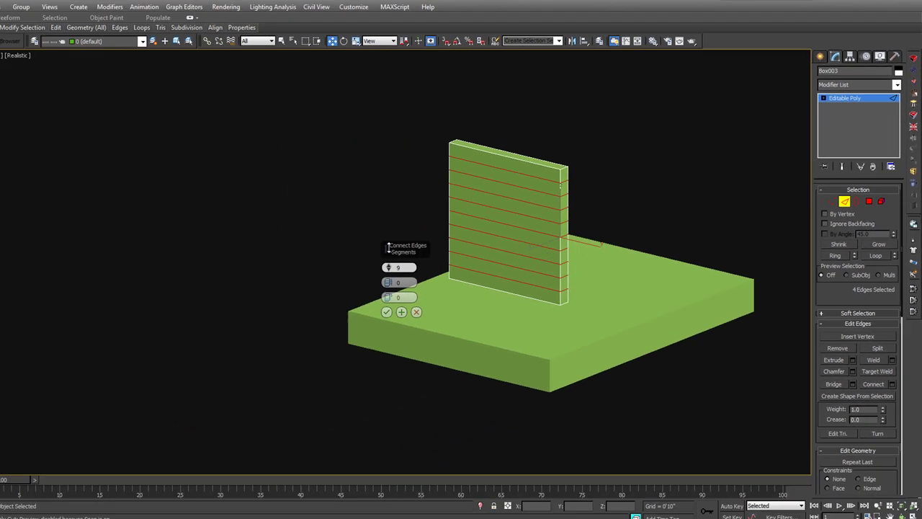
click(208, 364)
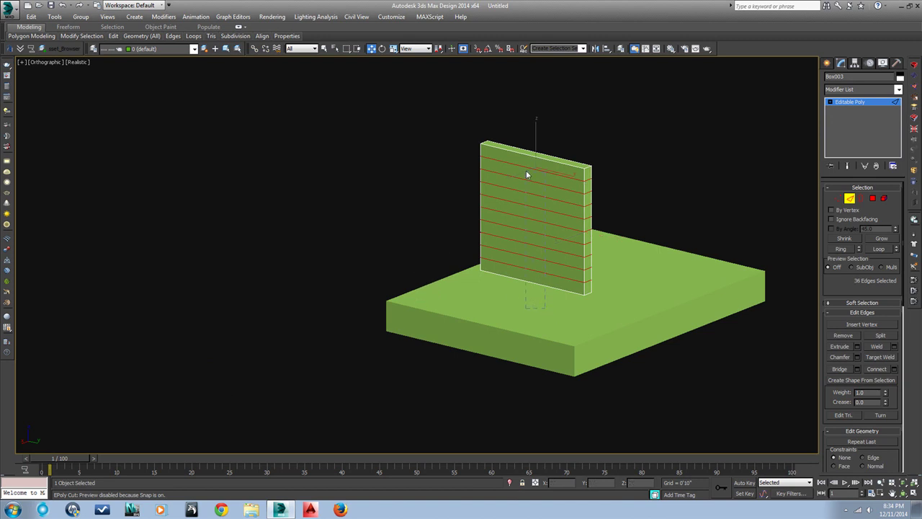
Connect the box's lengthwise horizontal edges with 9 segments to form a grid, and leave edge level
drag(524, 166, 528, 148)
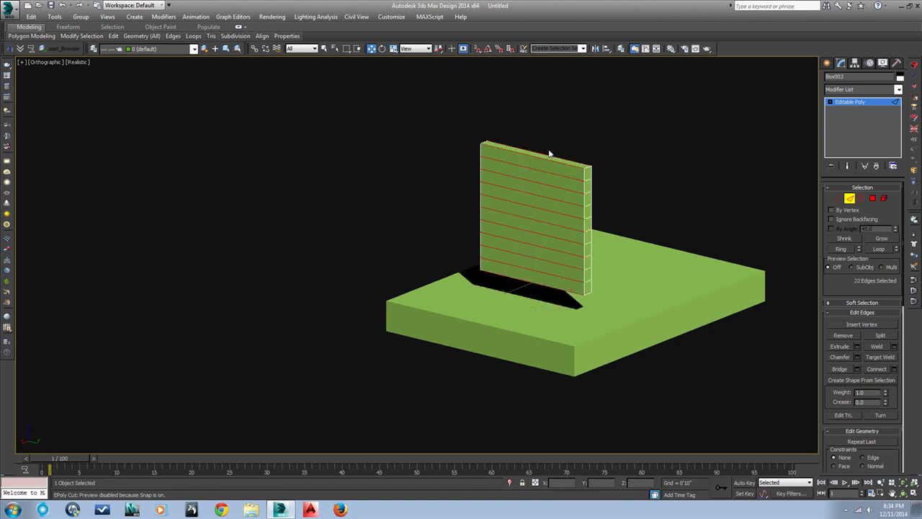
click(894, 369)
click(422, 301)
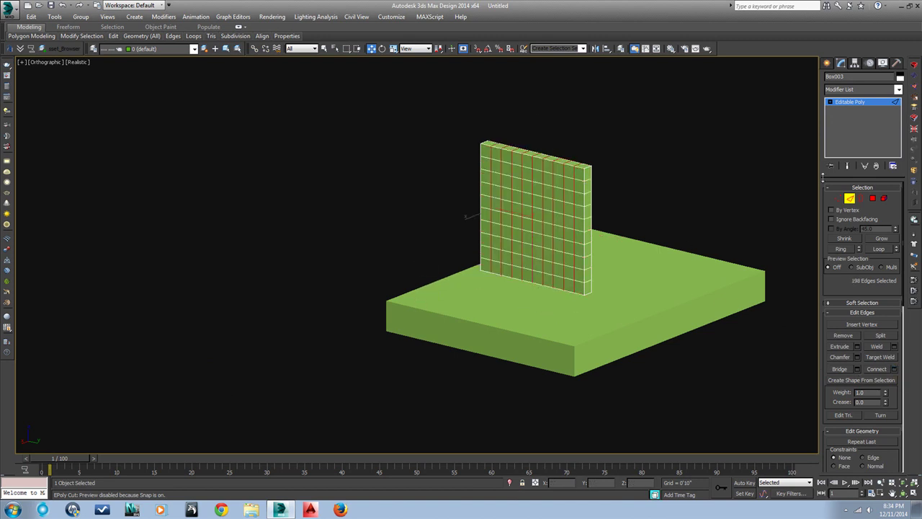
click(851, 199)
Apply the Cloth modifier to the subdivided box
click(898, 89)
scroll(901, 117, up, 4)
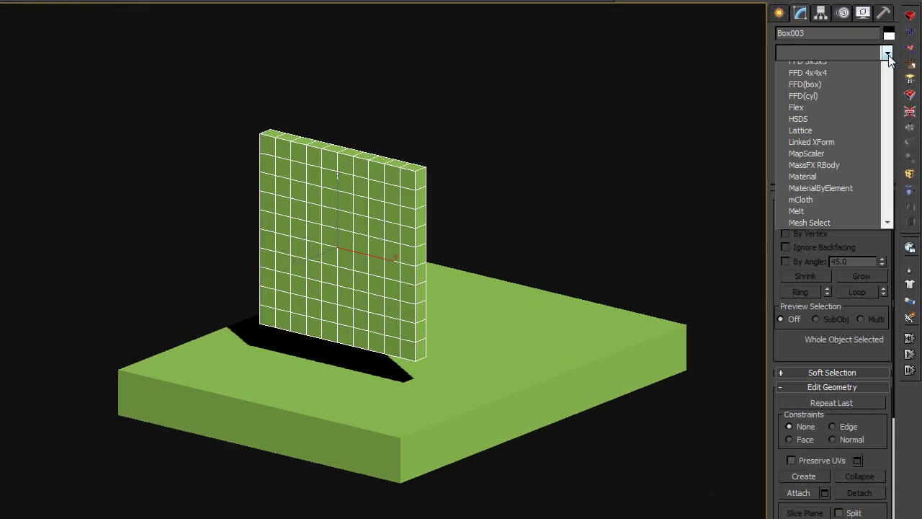
scroll(891, 93, down, 2)
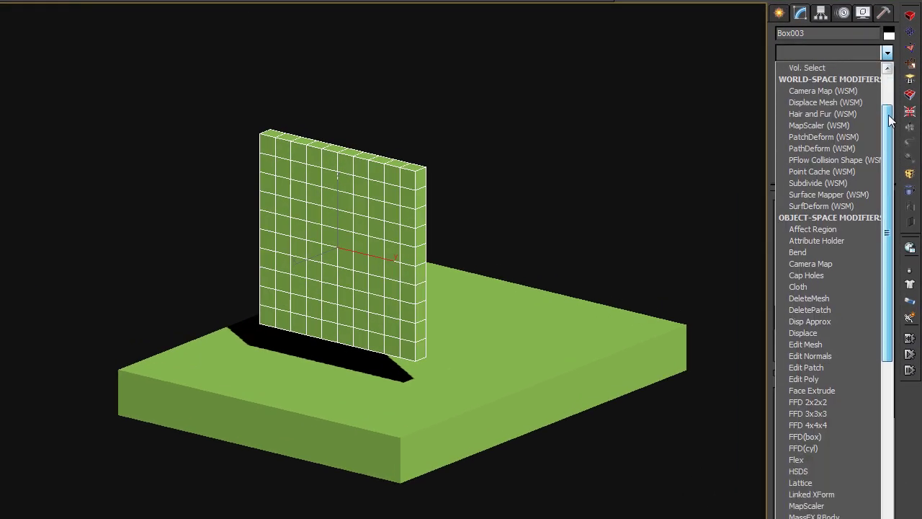
click(823, 285)
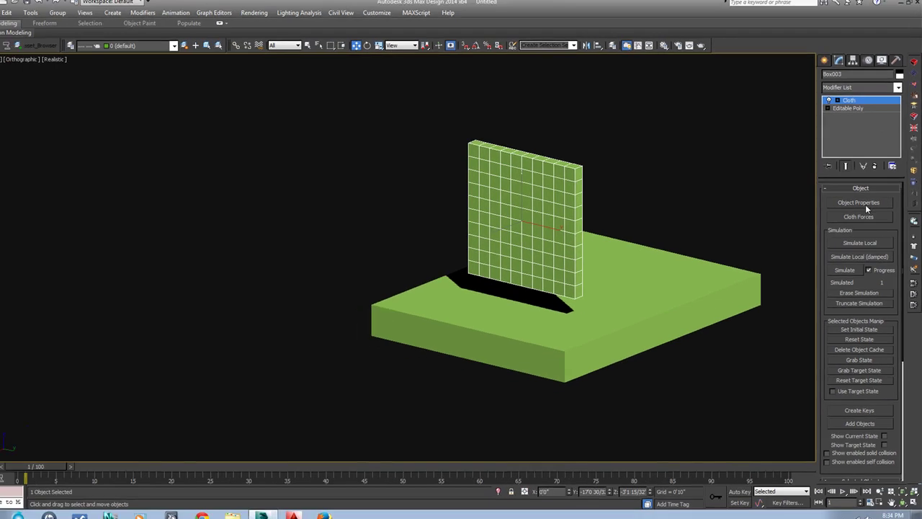
Define the box as a cloth object with the Silk preset and a pressure of 2.5 in the object properties
click(860, 201)
click(365, 121)
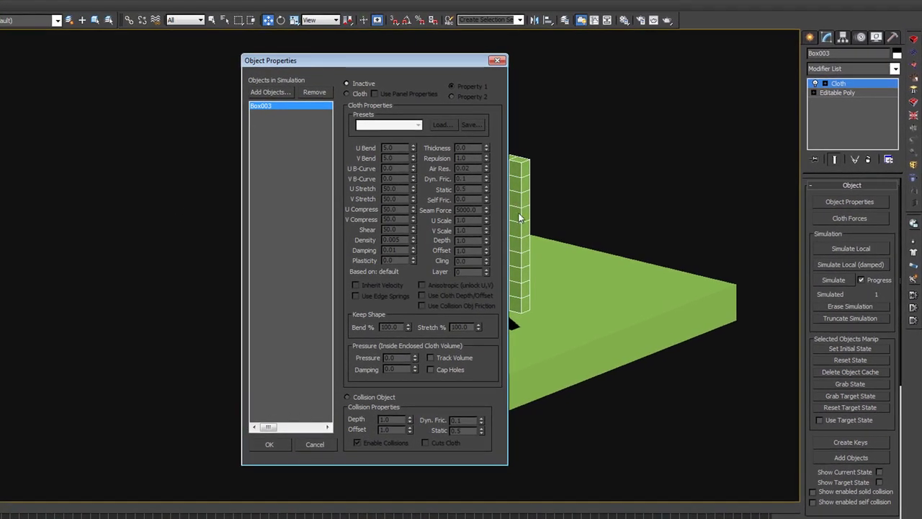
click(348, 95)
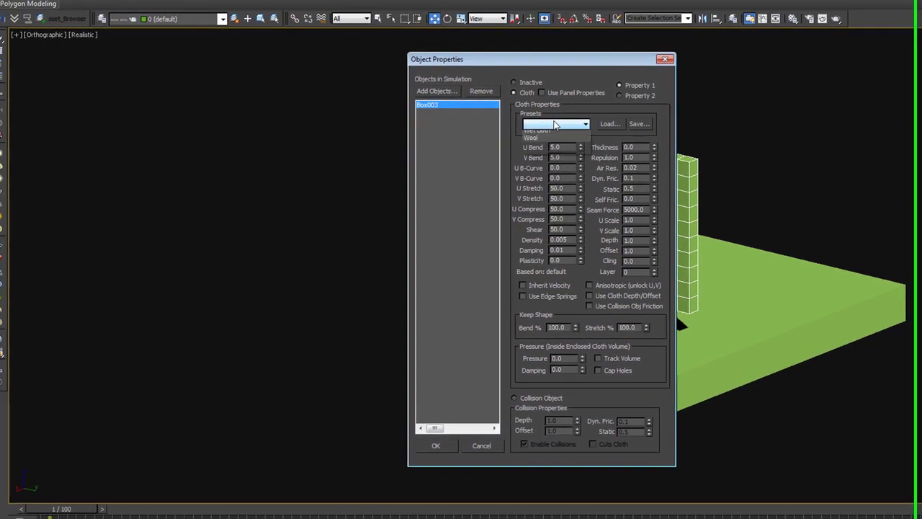
click(389, 124)
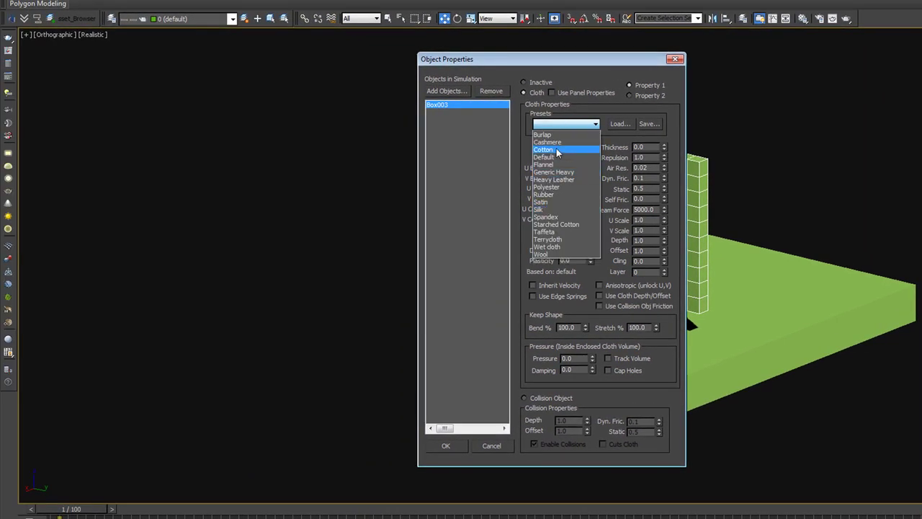
click(547, 209)
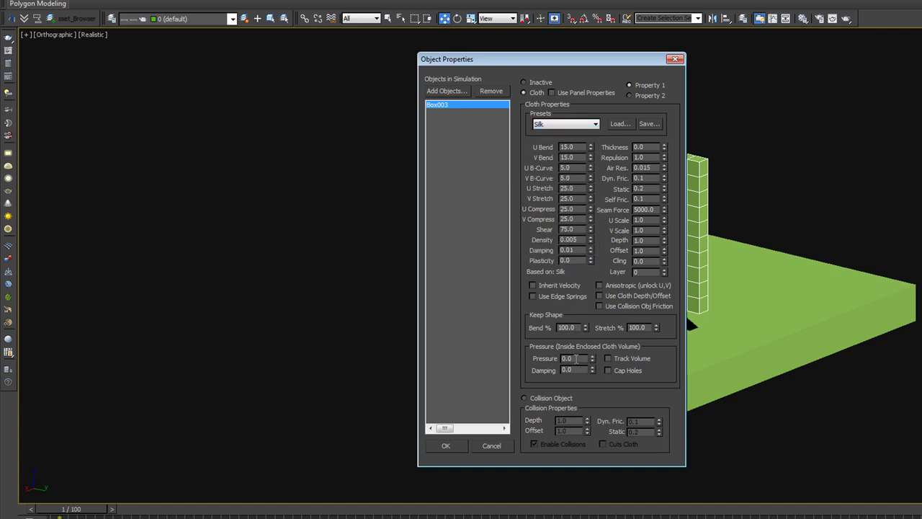
double_click(567, 358)
text(2.5)
key(Return)
click(459, 446)
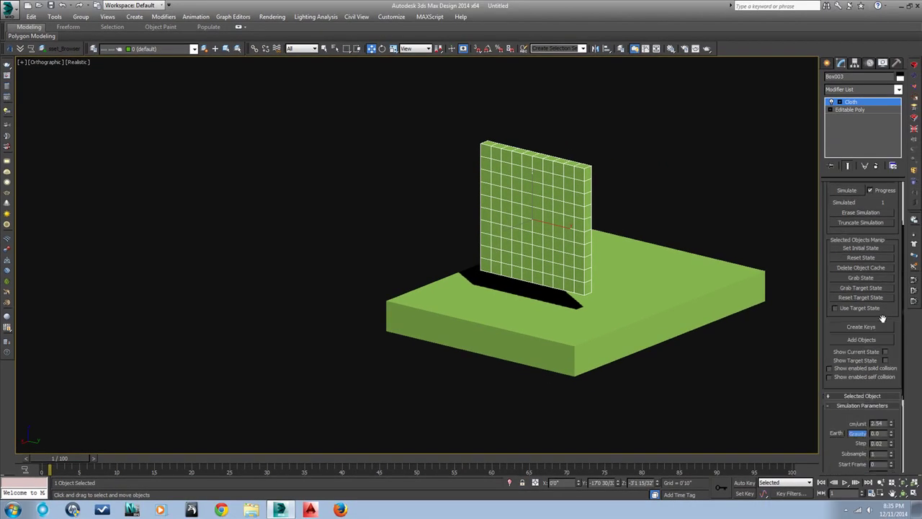
Run the cloth simulation to inflate the box into a pillow, and stop it at about frame 73
drag(882, 318, 861, 216)
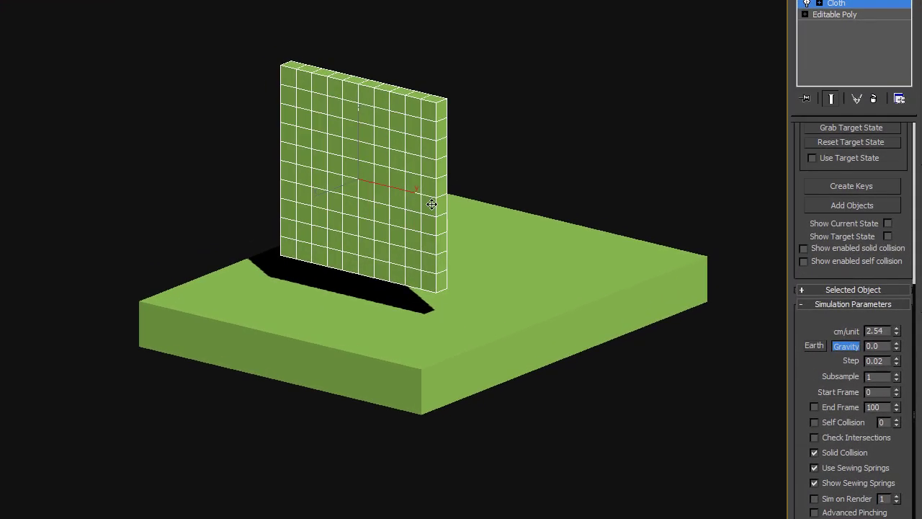
drag(802, 226, 835, 432)
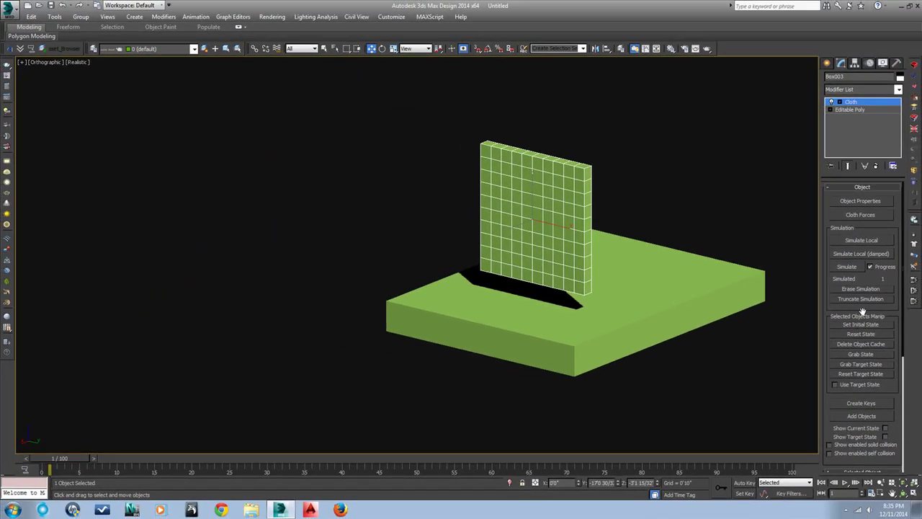
click(855, 267)
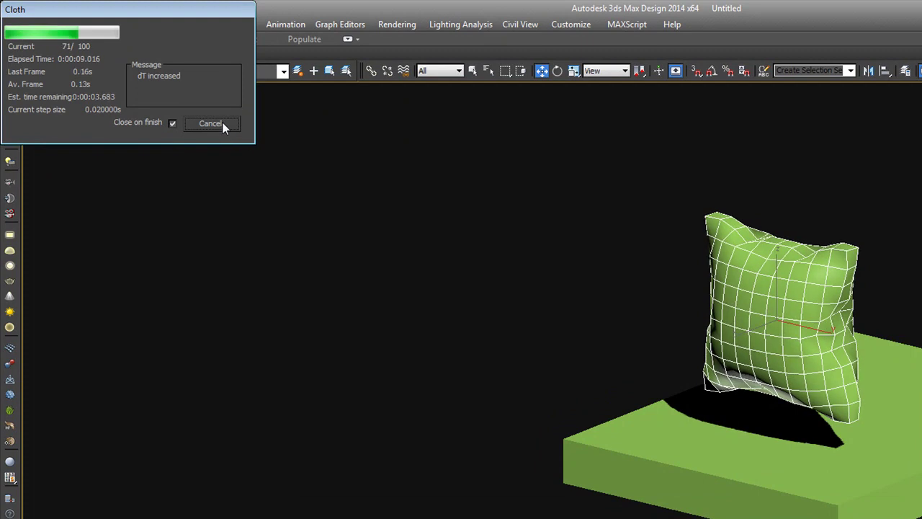
click(217, 122)
Inspect the pillow from the front and right views, and convert it to an Editable Poly
alt+middle_drag(640, 229, 630, 199)
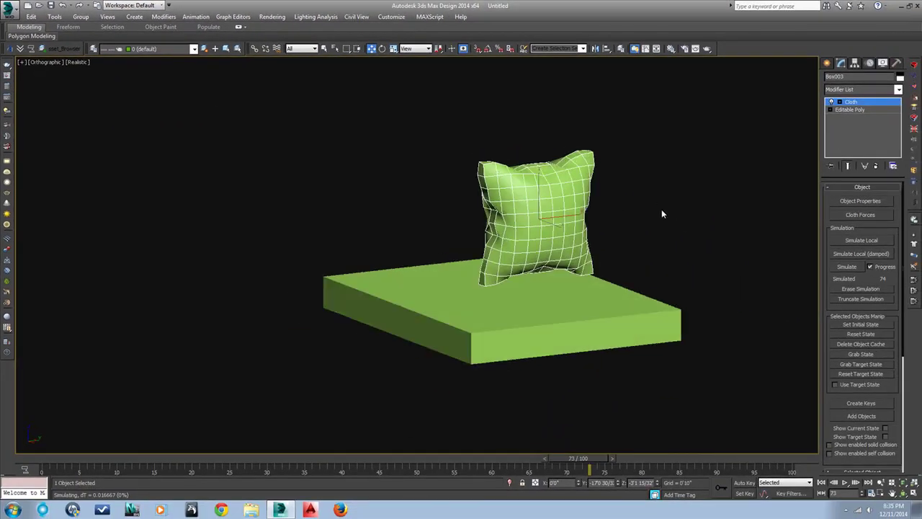
key(f)
key(z)
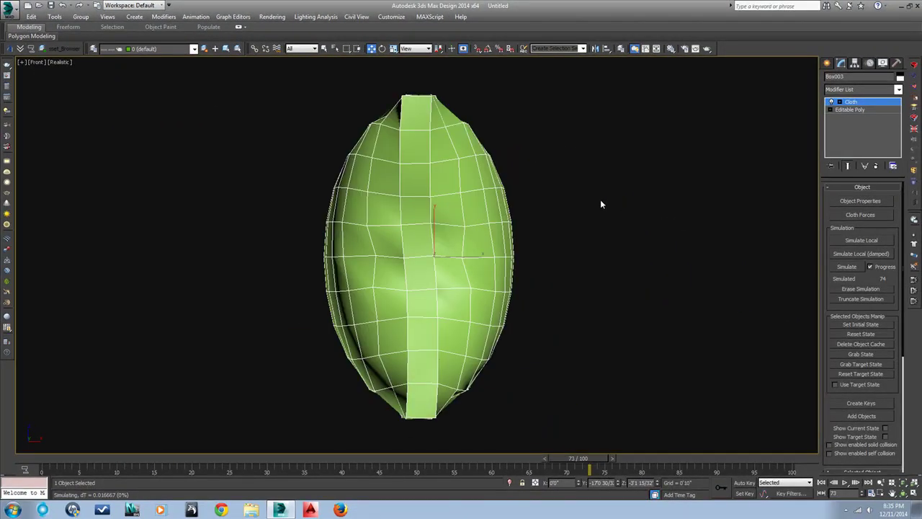
key(r)
key(z)
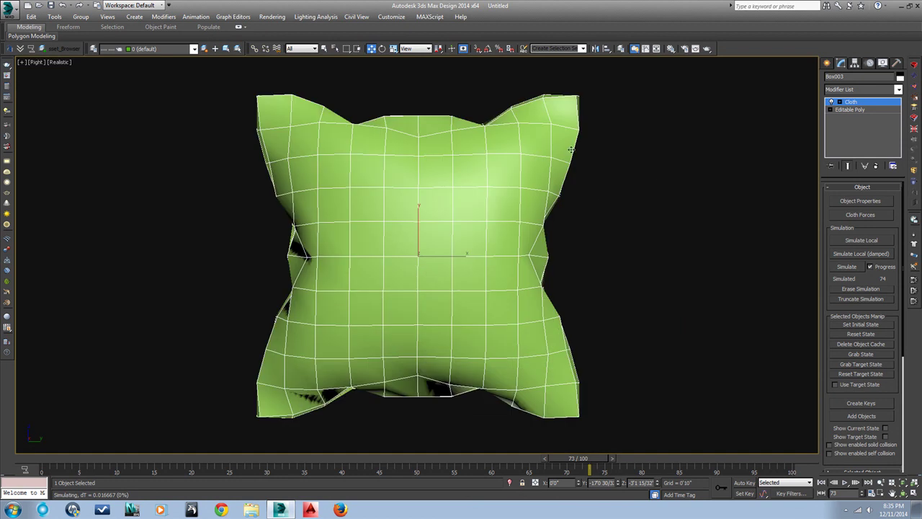
click(898, 89)
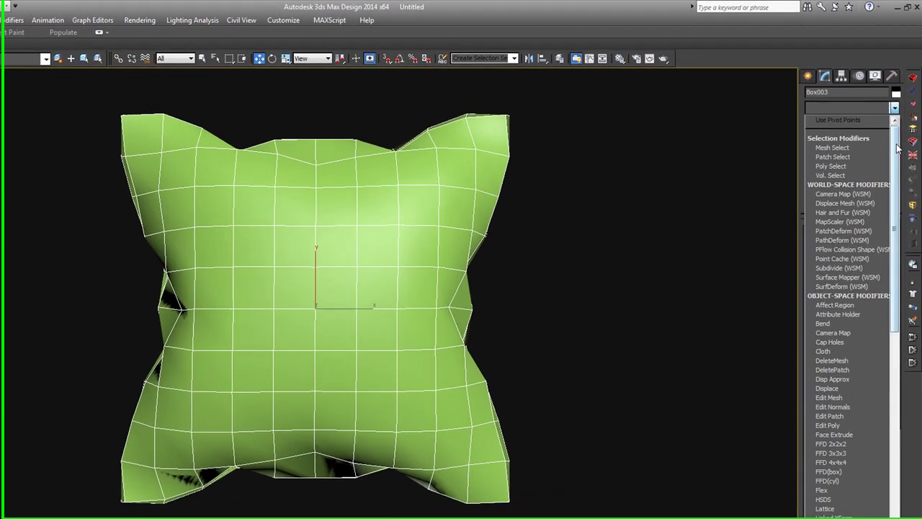
click(893, 108)
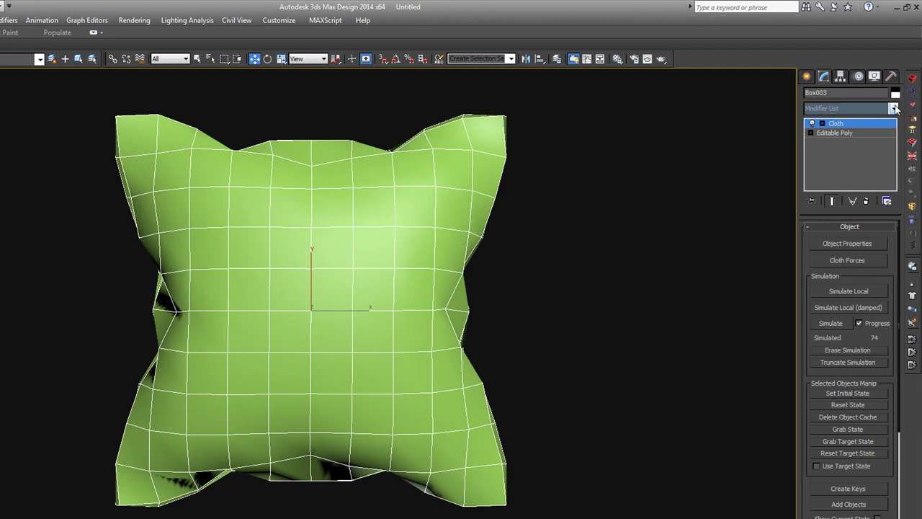
right_click(384, 174)
mouse_move(456, 278)
click(530, 285)
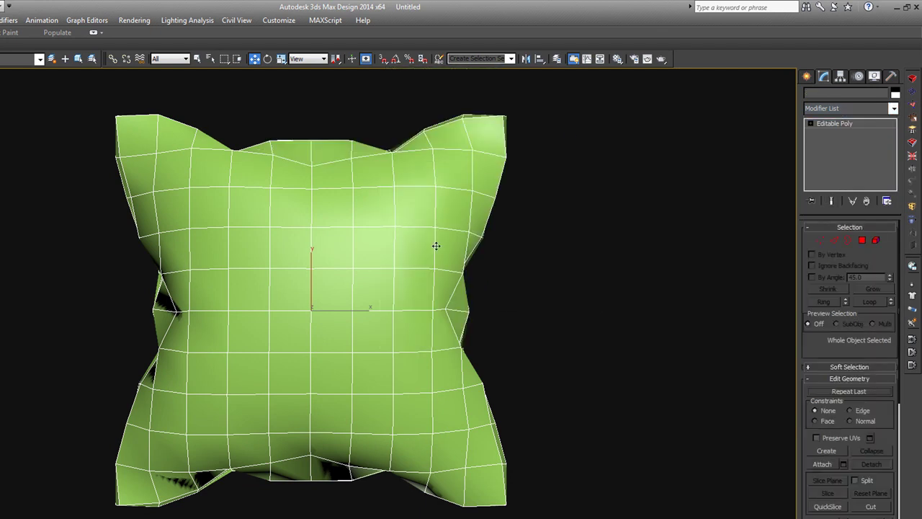
Cut new edges on the pillow from a front centre-line vertex up to the top seam, beside the middle edge column
alt+middle_drag(436, 245, 459, 288)
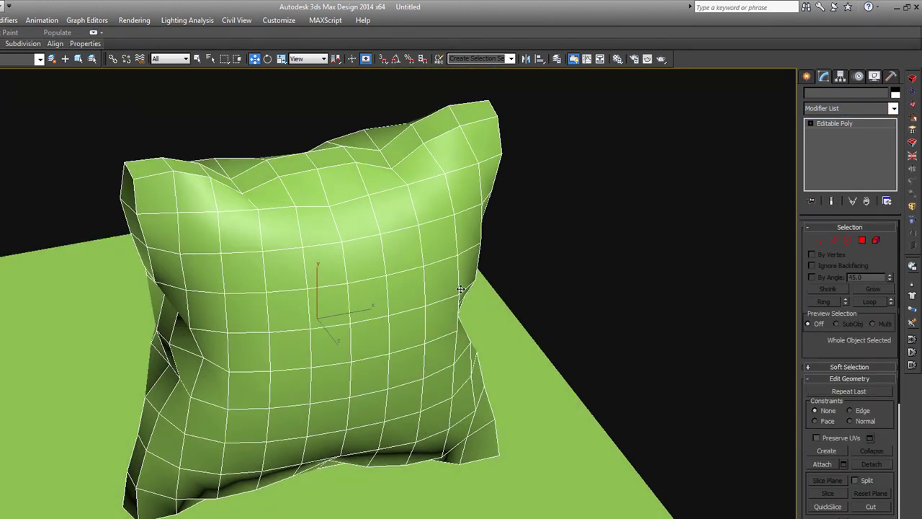
click(834, 239)
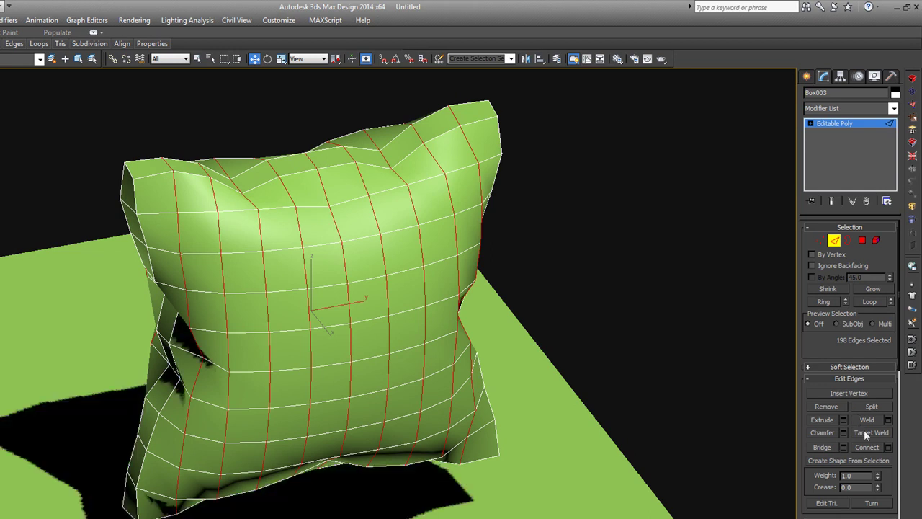
scroll(893, 439, down, 5)
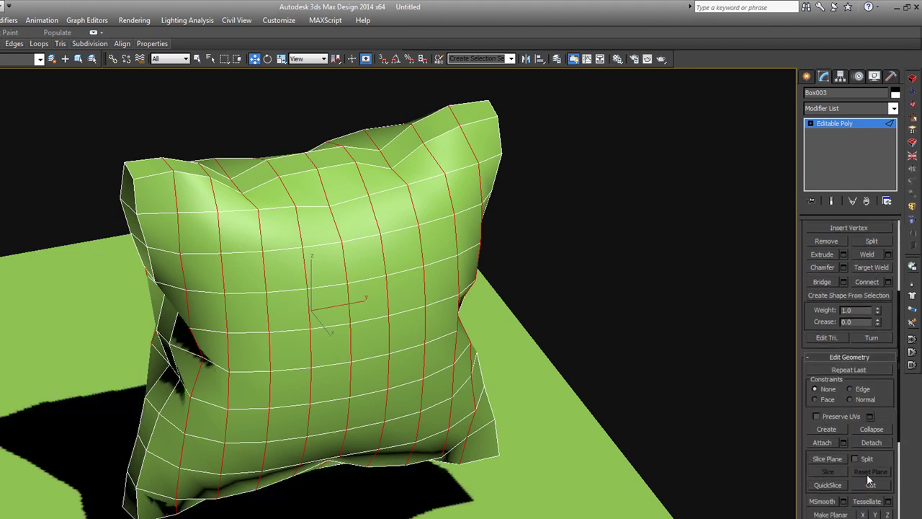
click(872, 485)
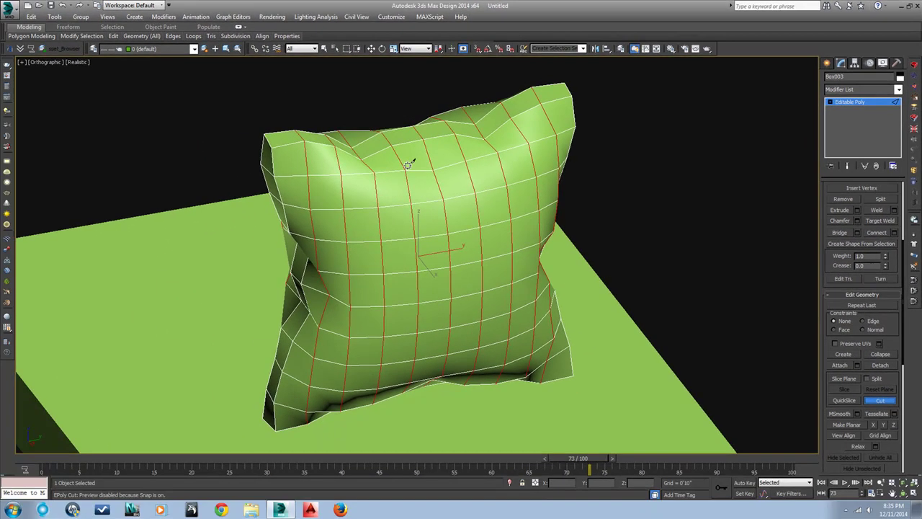
alt+middle_drag(396, 171, 388, 179)
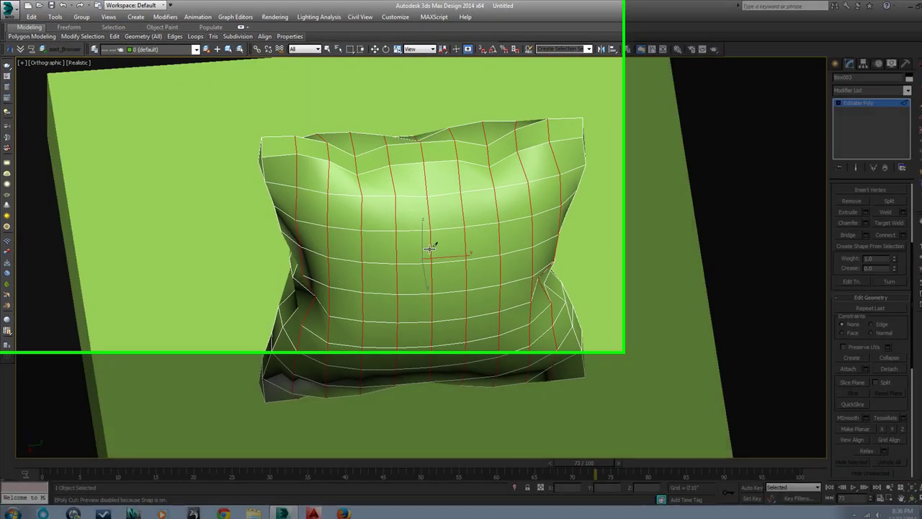
key(s)
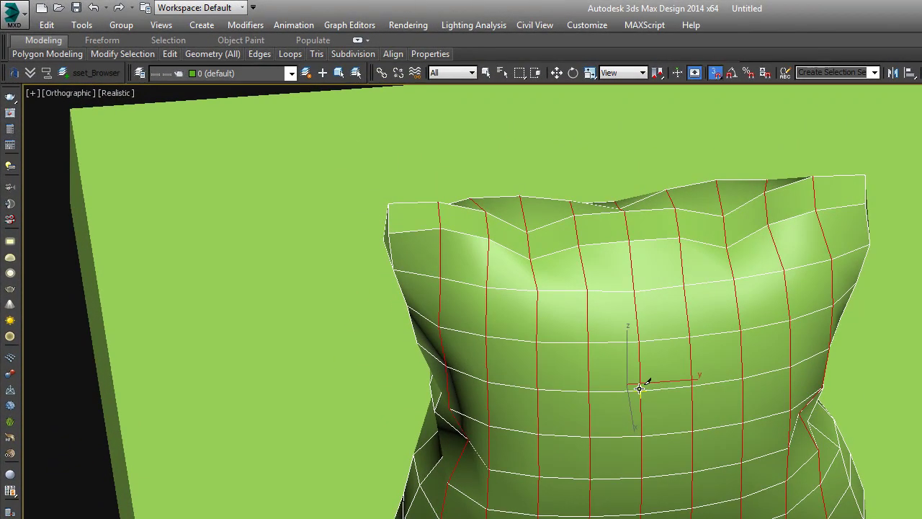
click(609, 292)
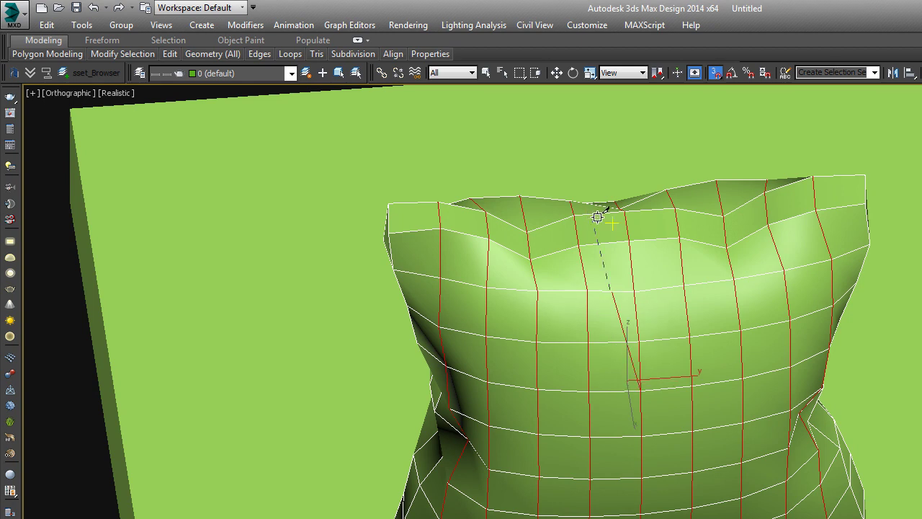
key(s)
click(598, 211)
Continue the cut over the top seam to the pillow's back and return it to the starting front vertex, closing a narrow wedge
alt+middle_drag(663, 329, 673, 406)
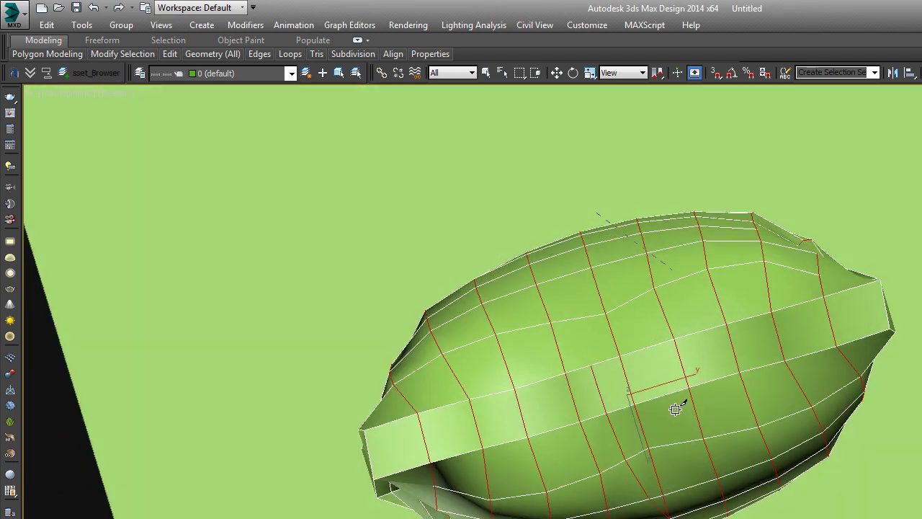
click(594, 268)
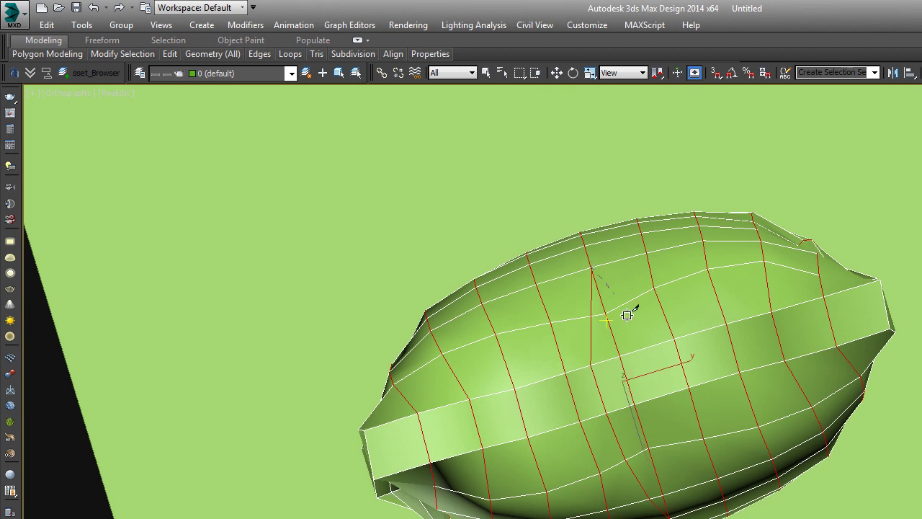
click(639, 351)
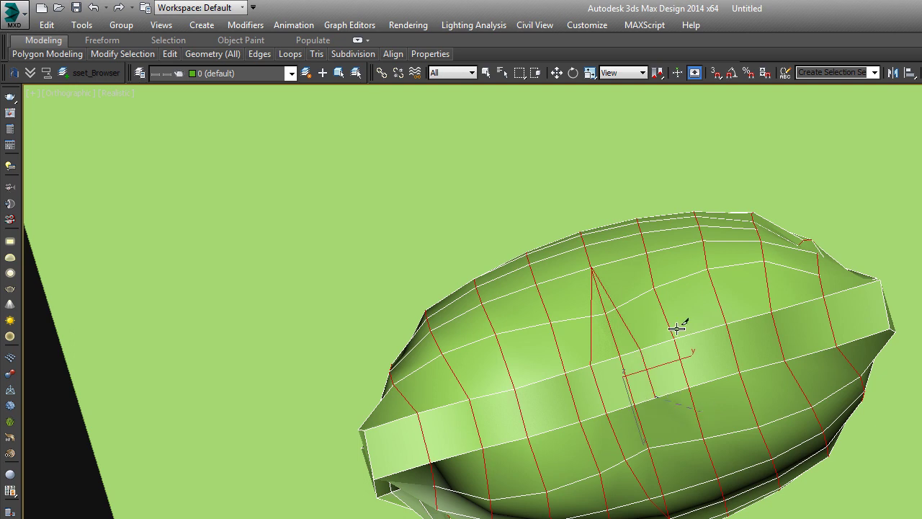
alt+middle_drag(673, 298, 669, 249)
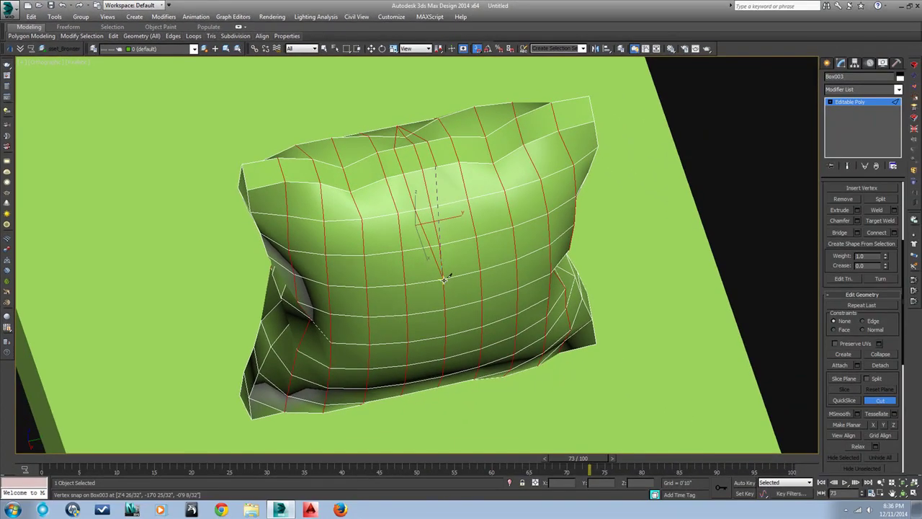
click(444, 279)
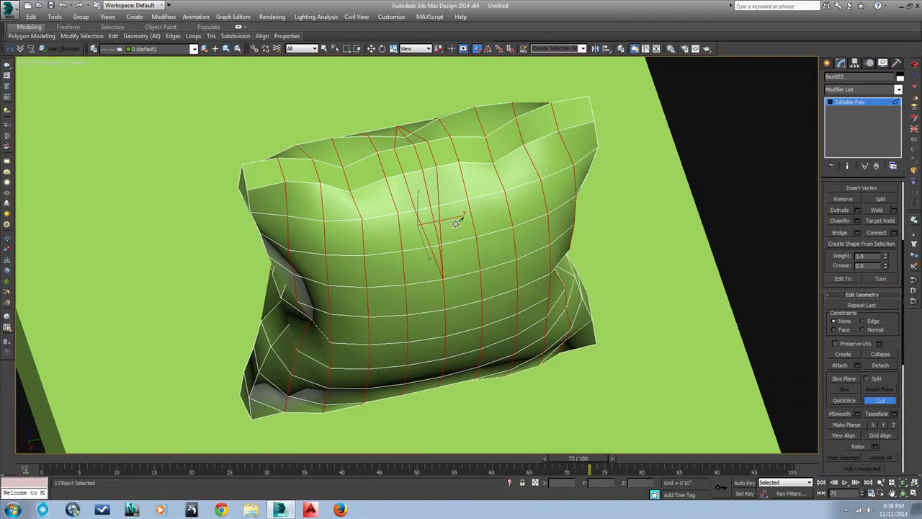
Move the cut vertex crowding the centre line sideways in the right view to widen the wedge
key(f)
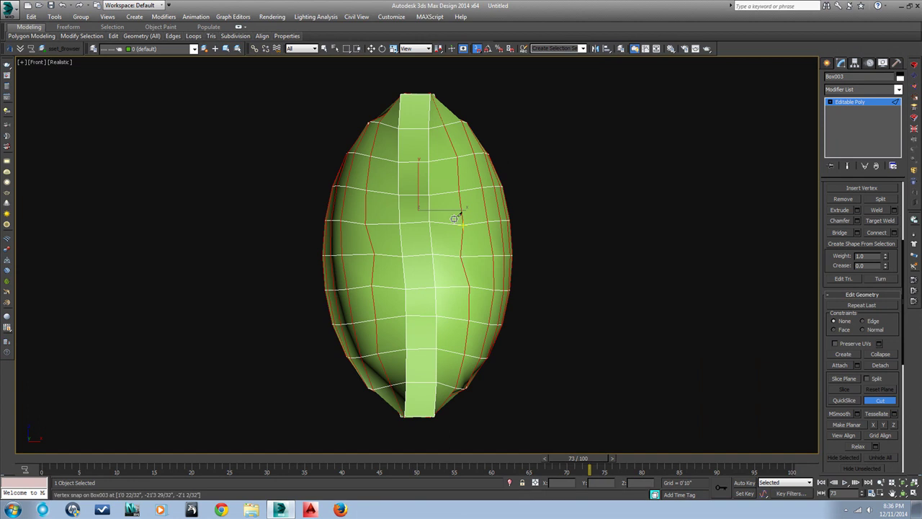
key(r)
scroll(414, 136, up, 3)
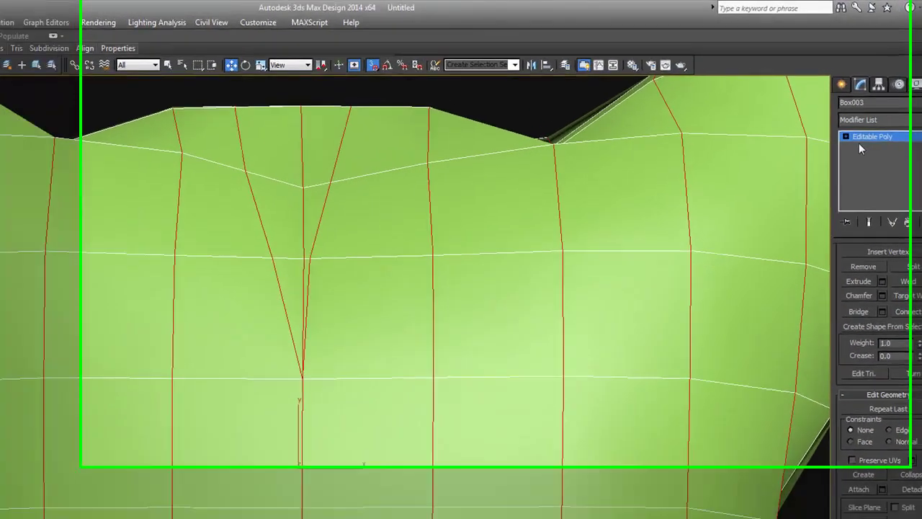
click(829, 101)
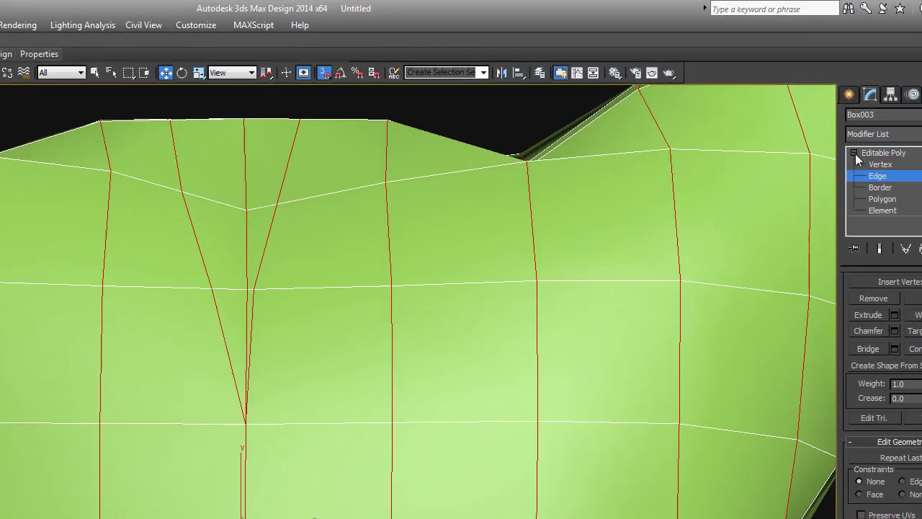
click(880, 164)
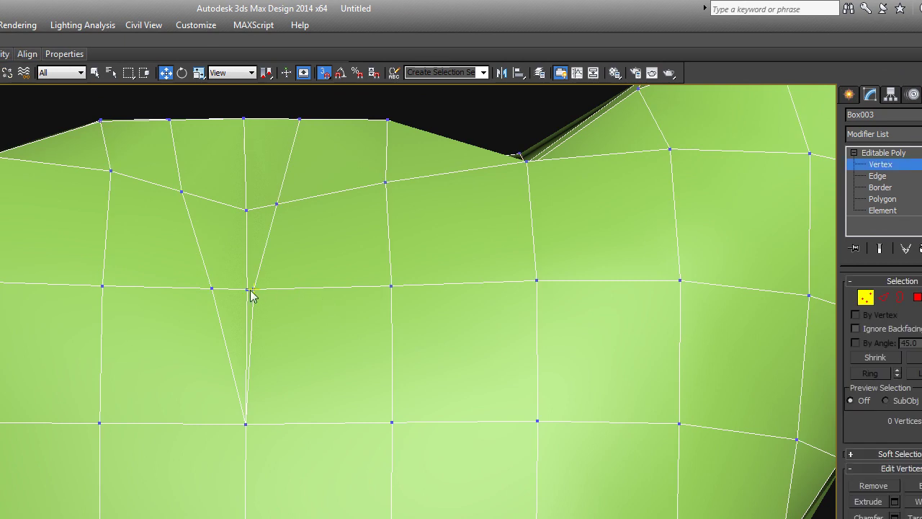
scroll(252, 290, up, 3)
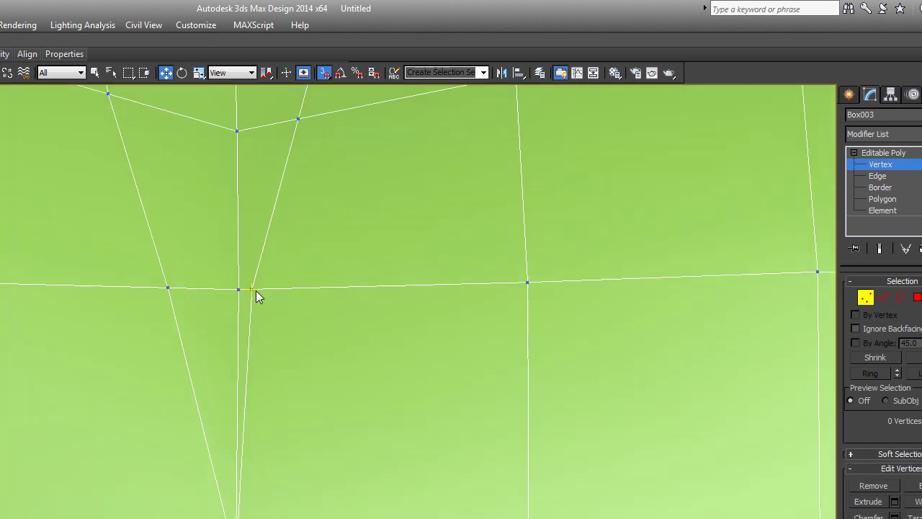
click(252, 289)
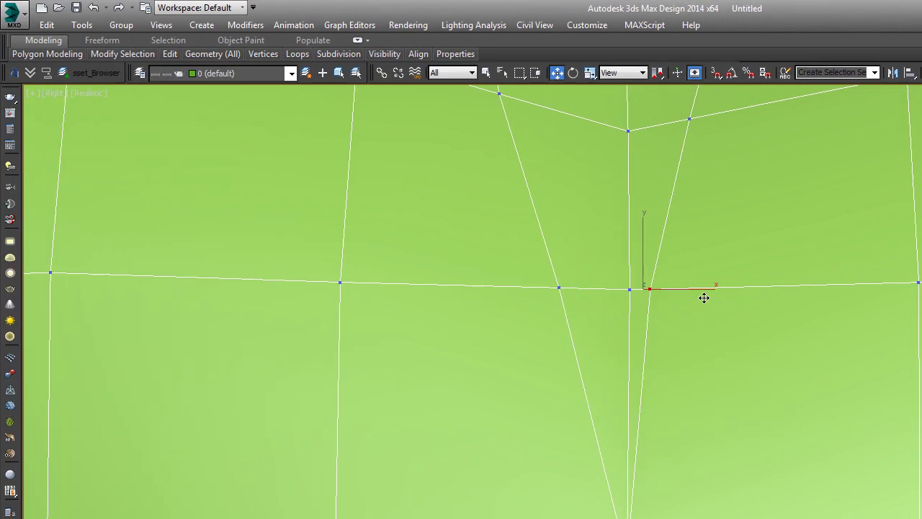
drag(704, 298, 714, 298)
scroll(705, 288, down, 3)
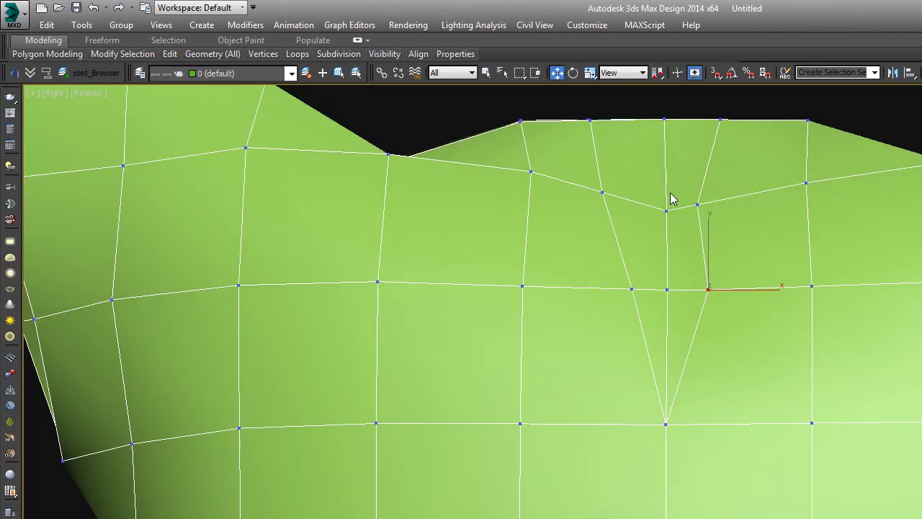
Lower the column of centre vertices inside the wedge to form a V-shaped notch in the pillow's upper edge
drag(659, 109, 687, 301)
key(s)
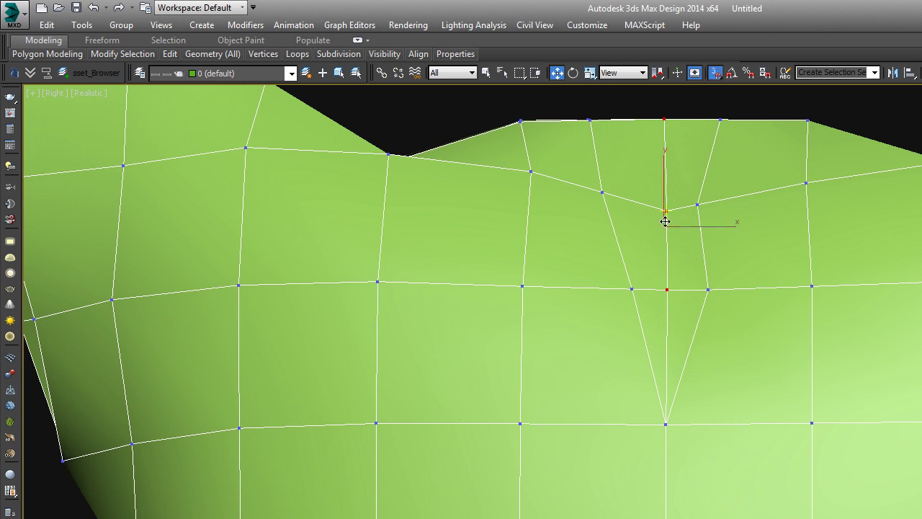
drag(665, 221, 670, 270)
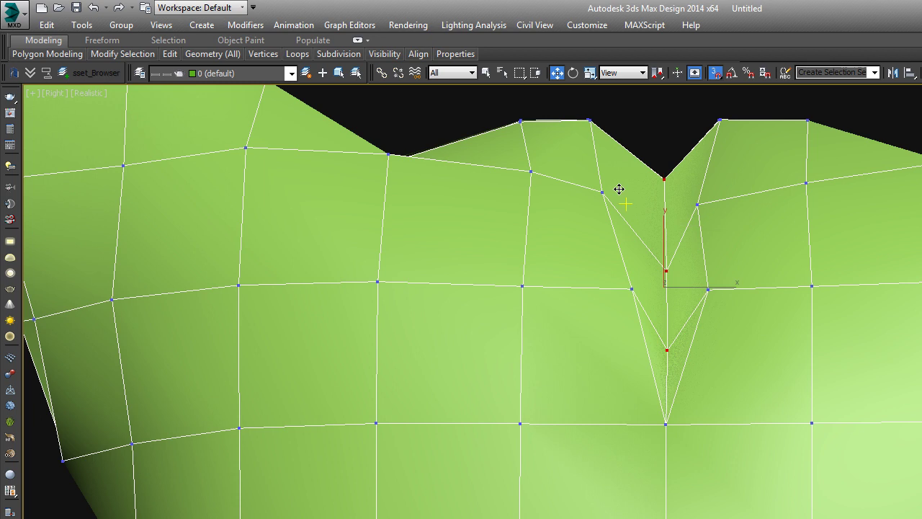
Lower the top-edge vertices on both sides of the notch so the upper edge slopes gently into it
click(584, 120)
key(s)
drag(584, 120, 587, 160)
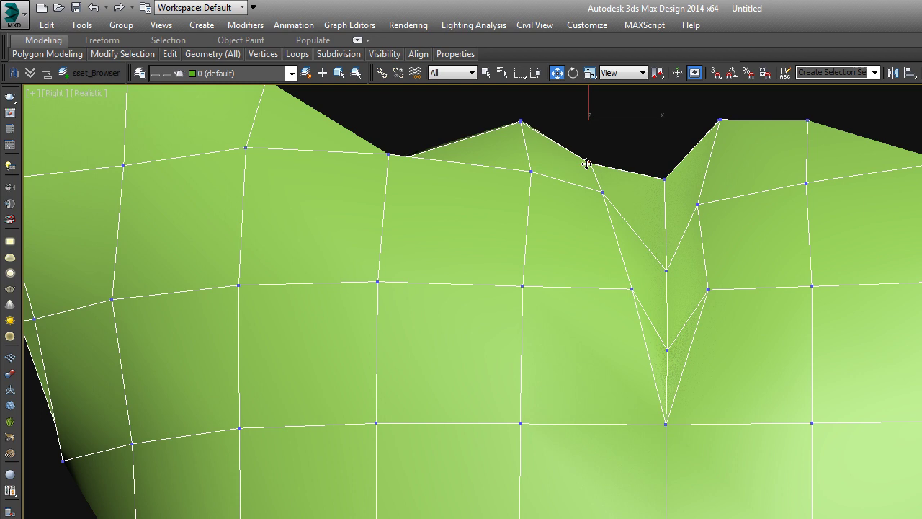
click(522, 122)
drag(523, 124, 524, 155)
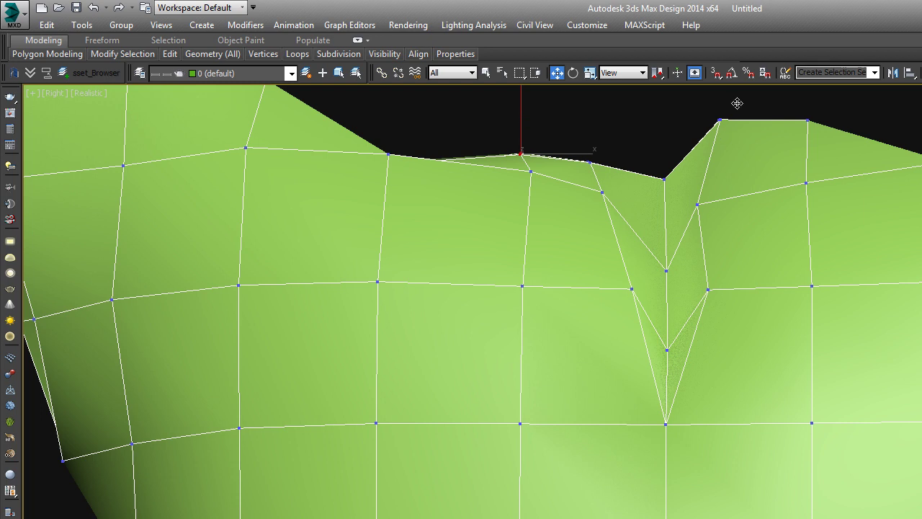
drag(708, 114, 747, 153)
drag(798, 103, 812, 158)
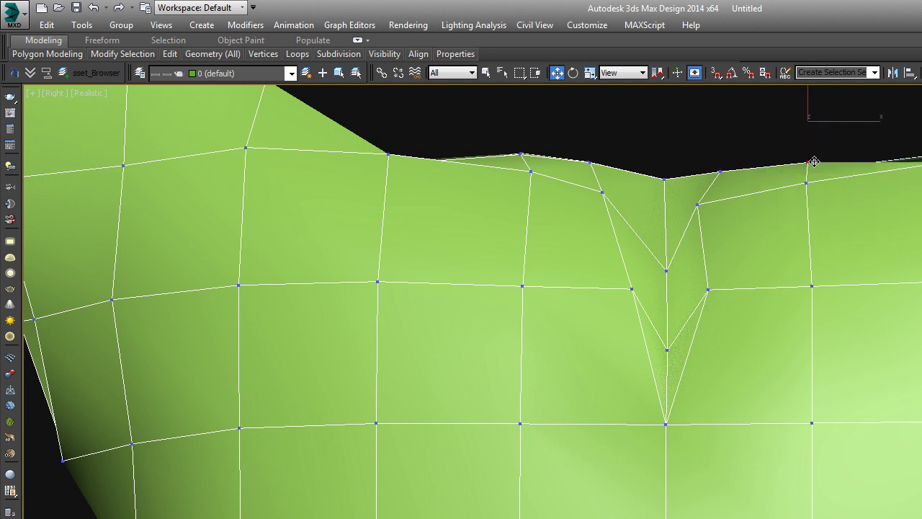
Deepen the notch by lowering its centre vertices on the top edge
click(661, 178)
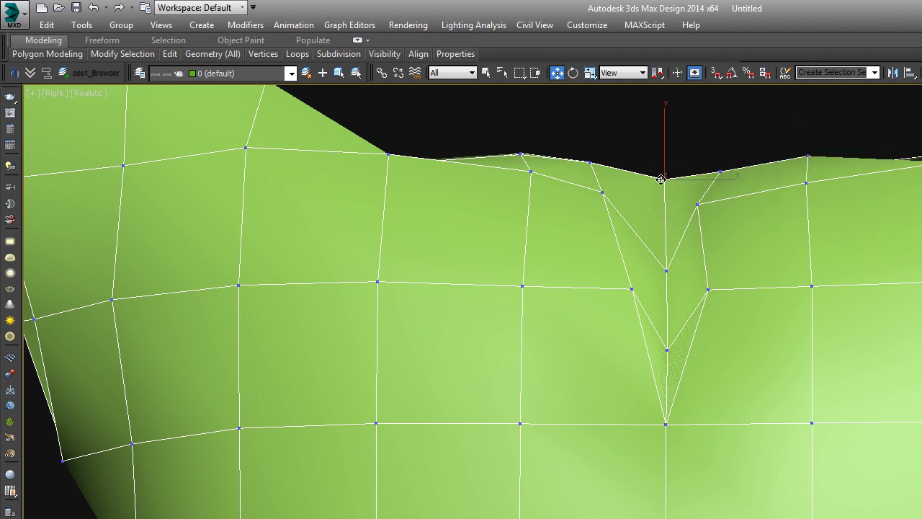
drag(663, 180, 667, 212)
scroll(710, 199, down, 6)
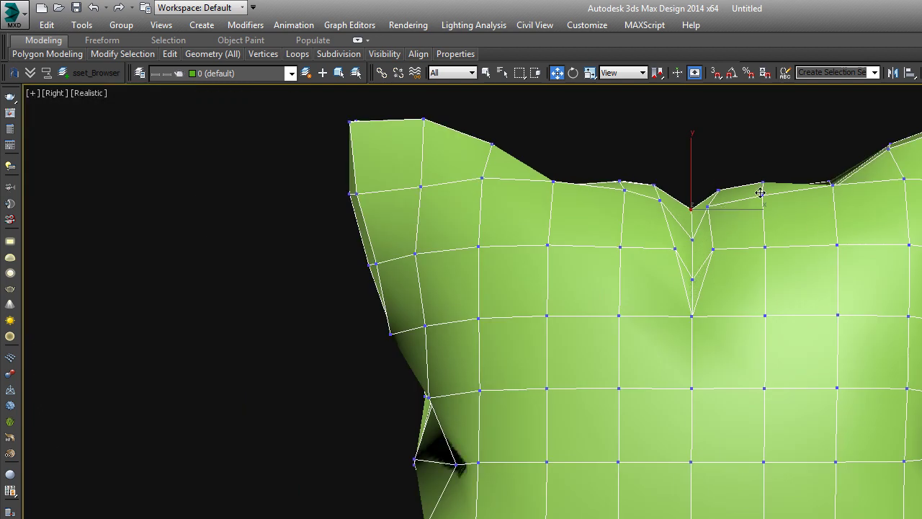
Raise the outer top-edge vertices on both sides of the notch to smooth the curve towards the pillow's corners
click(831, 184)
drag(832, 185, 828, 158)
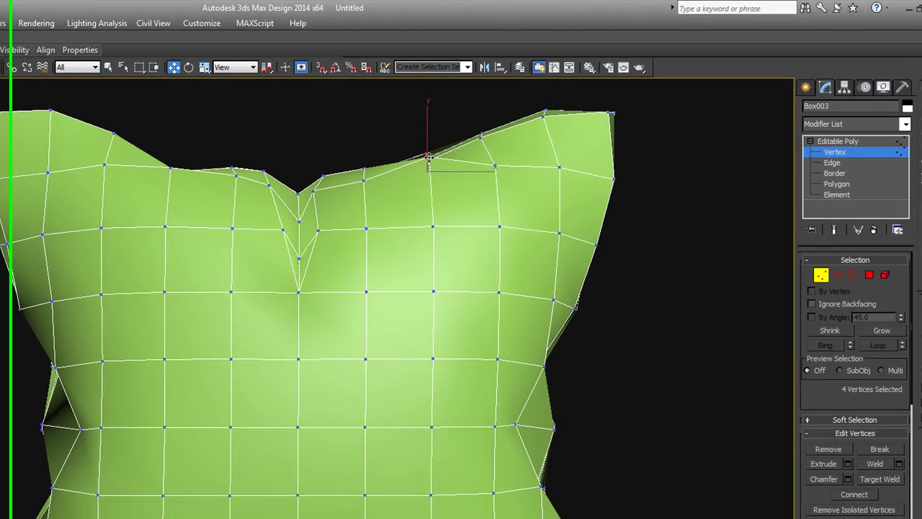
drag(151, 149, 166, 176)
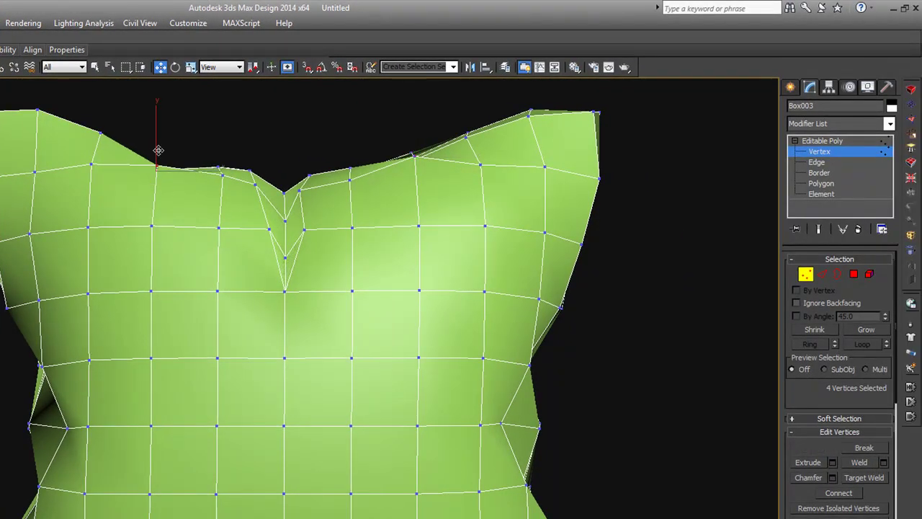
scroll(257, 190, down, 2)
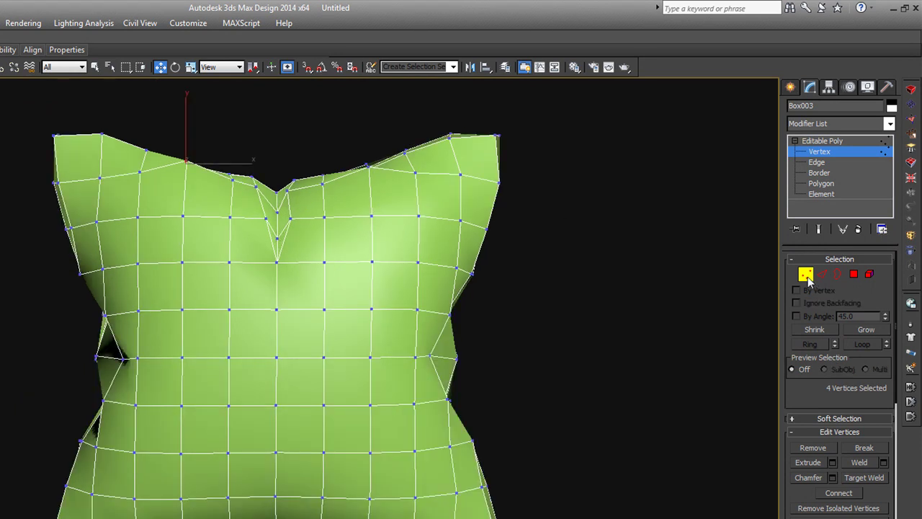
Lower the notch's centre top vertices slightly further and leave vertex editing
click(806, 274)
click(806, 275)
click(276, 193)
drag(276, 198, 275, 201)
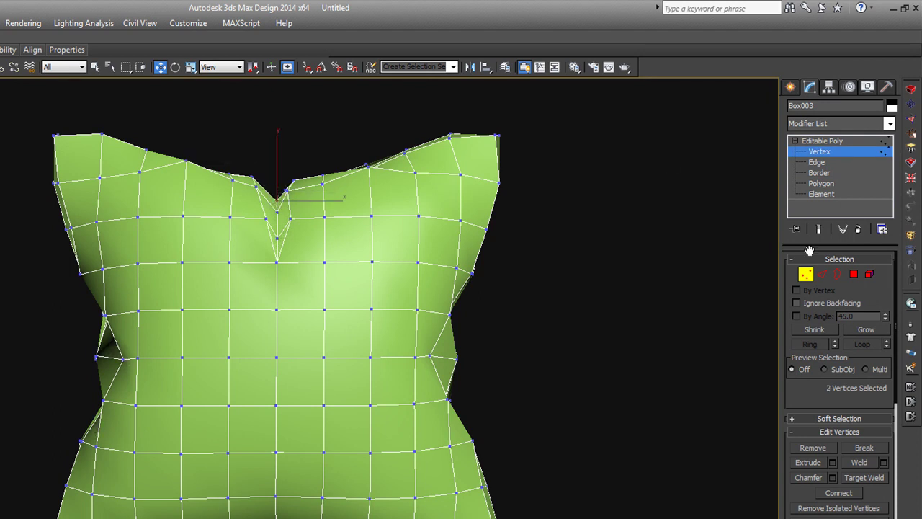
click(805, 275)
Apply the TurboSmooth modifier to the pillow
click(890, 126)
scroll(843, 324, down, 15)
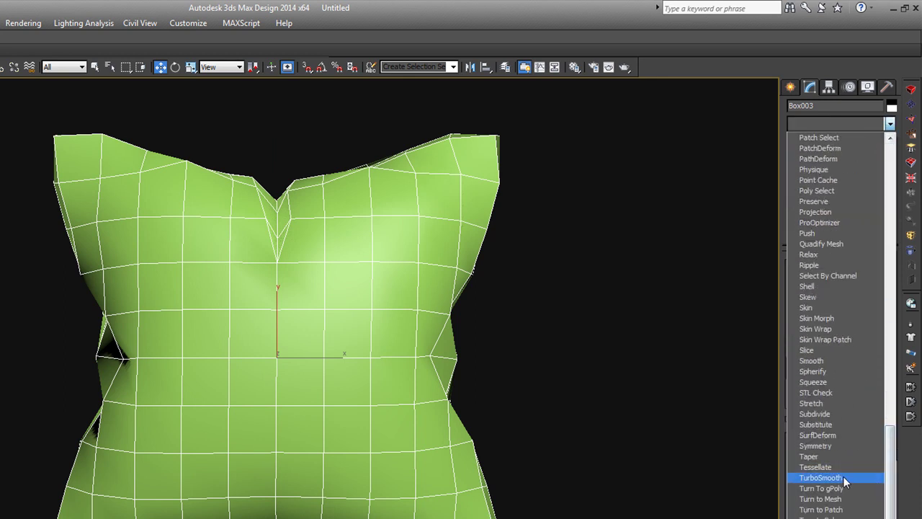
click(819, 477)
alt+middle_drag(517, 296, 481, 312)
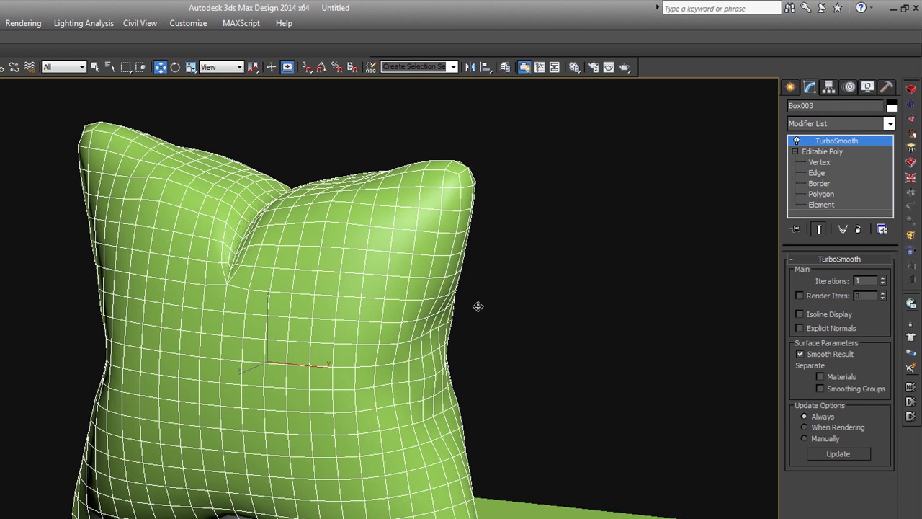
Inspect the smoothed pillow and its notch from several angles and in the left view
click(502, 320)
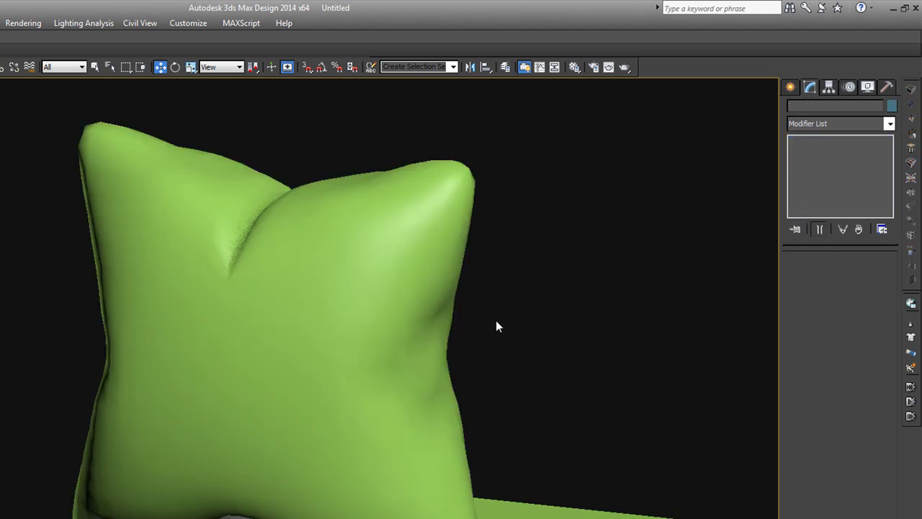
scroll(439, 310, down, 4)
click(412, 304)
alt+middle_drag(484, 345, 546, 350)
click(519, 316)
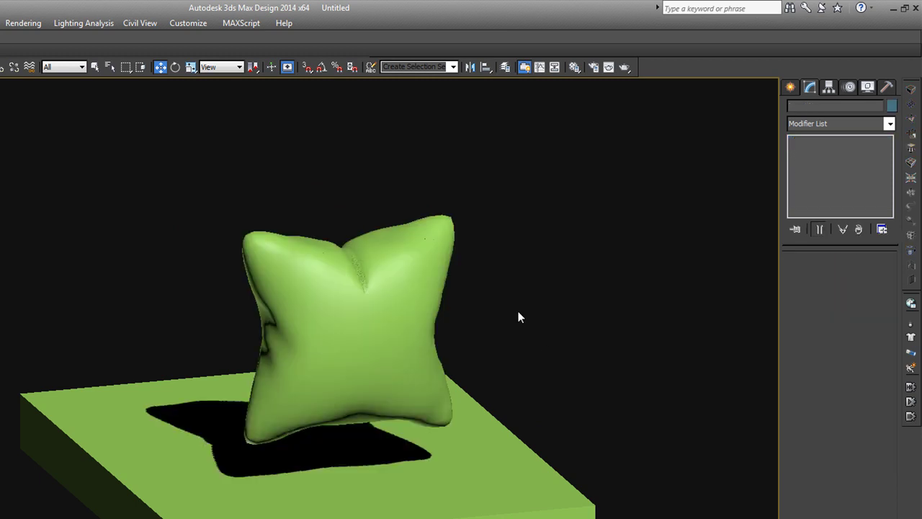
click(428, 289)
key(l)
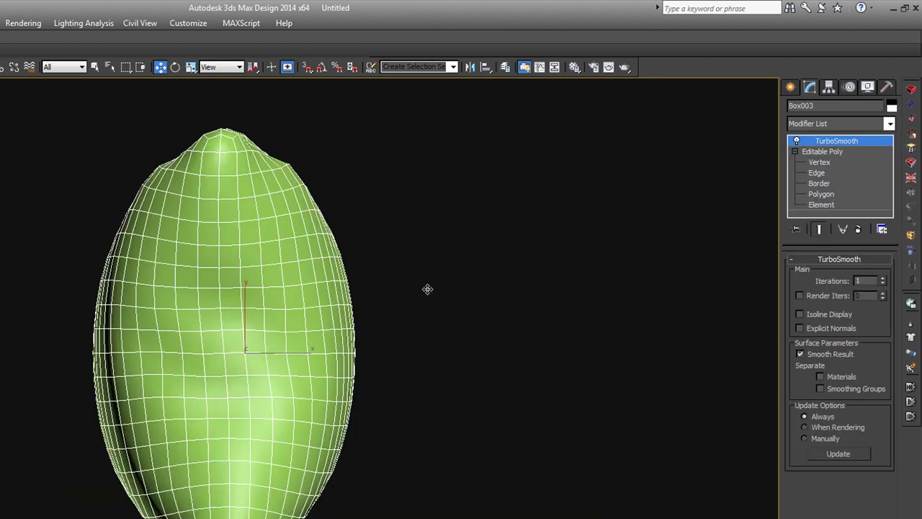
Switch off the TurboSmooth modifier and examine the pillow's unsmoothed mesh from angled, right and front views
key(f)
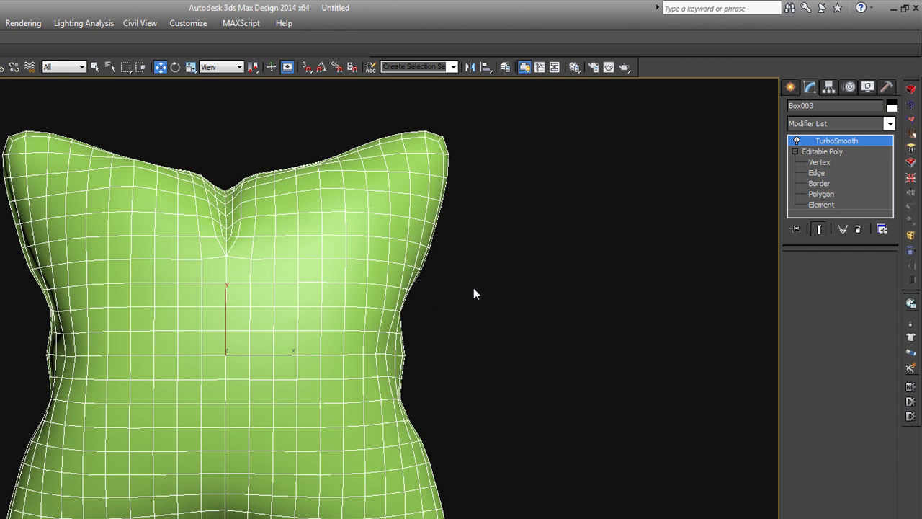
click(473, 290)
click(376, 257)
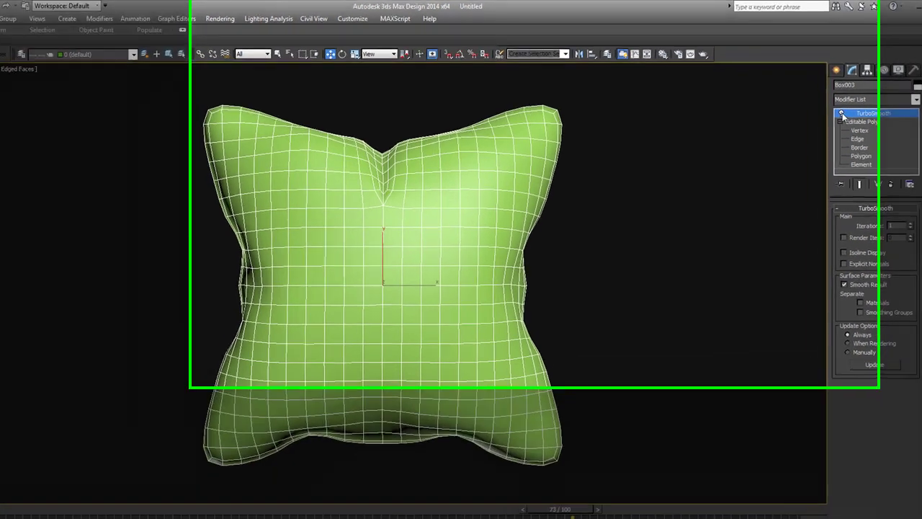
click(831, 102)
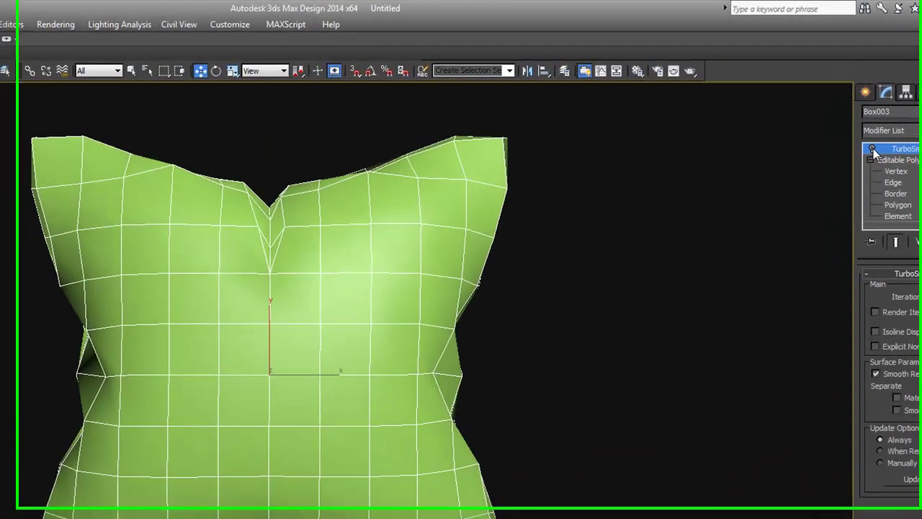
scroll(619, 231, down, 3)
alt+middle_drag(570, 372, 518, 433)
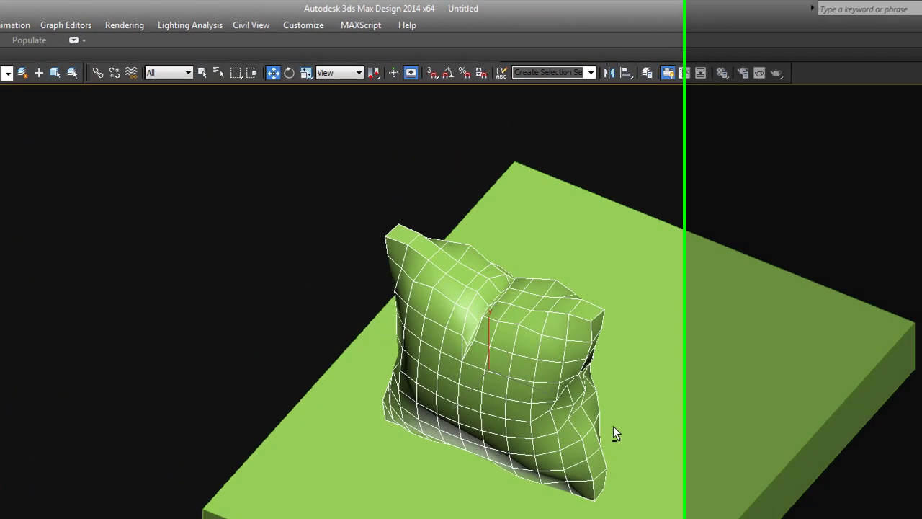
alt+middle_drag(613, 425, 608, 382)
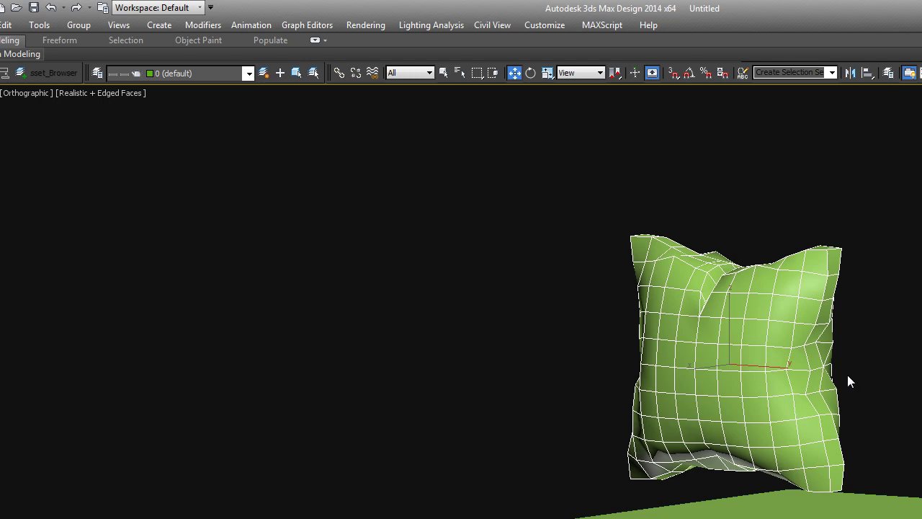
key(r)
scroll(848, 374, up, 4)
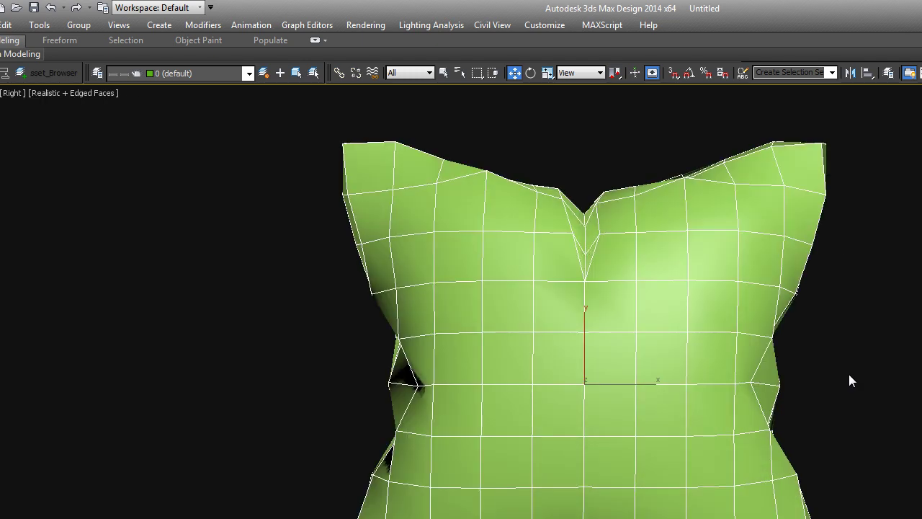
key(f)
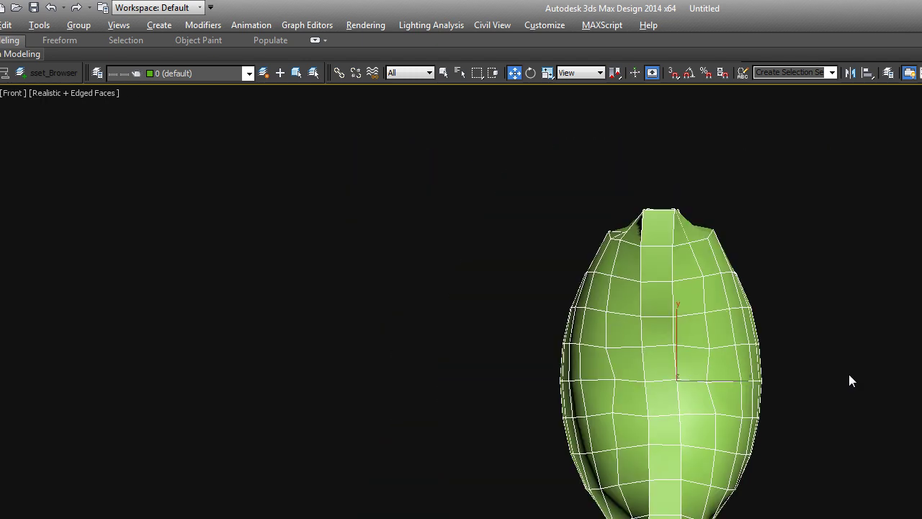
alt+middle_drag(853, 380, 906, 376)
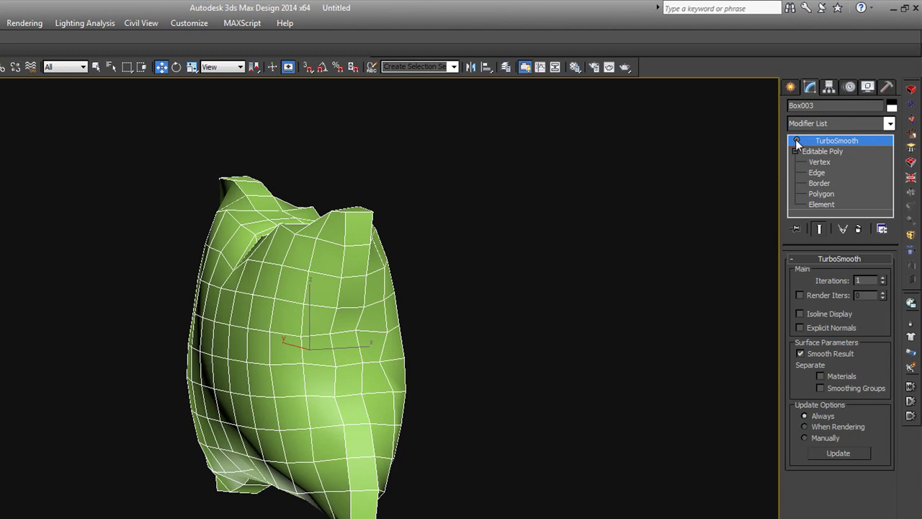
Switch TurboSmooth back on and inspect the smoothed pillow up close and from the top
click(797, 141)
mouse_move(433, 288)
alt+middle_down()
mouse_move(495, 290)
mouse_move(440, 294)
alt+middle_up()
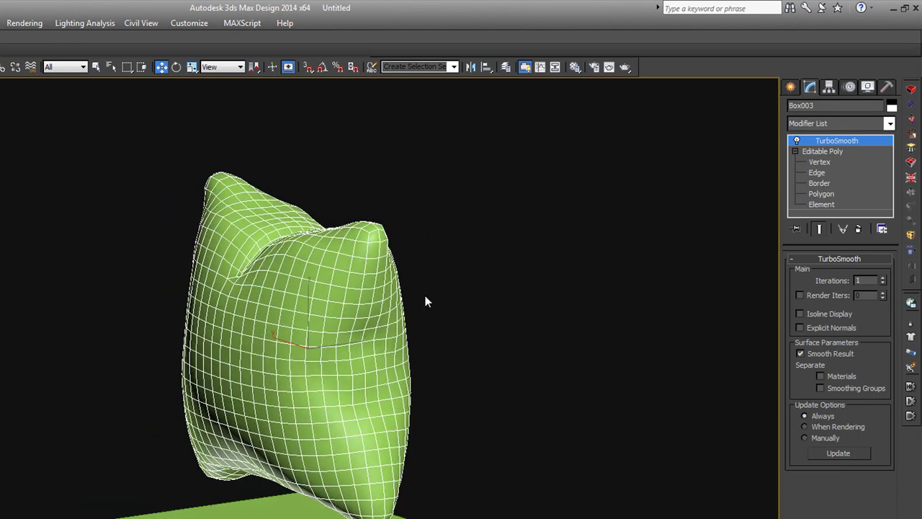
scroll(425, 301, up, 5)
scroll(413, 342, down, 4)
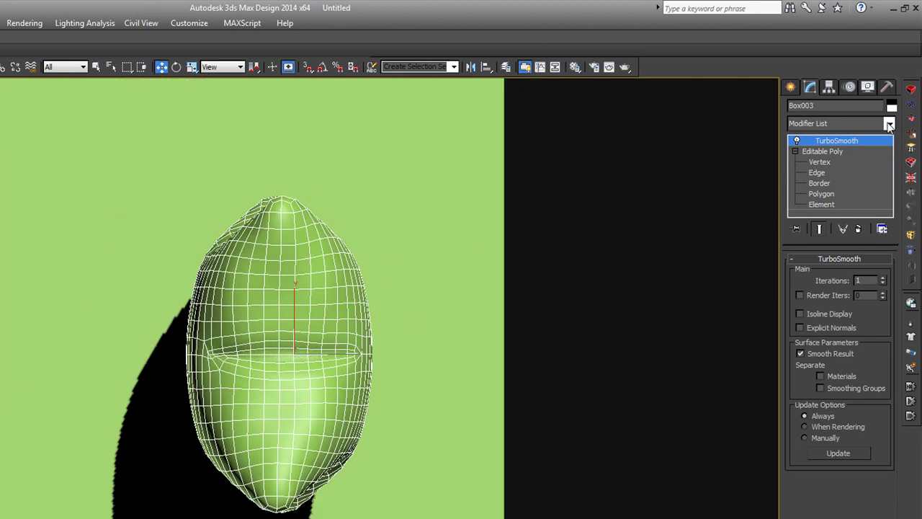
Add an Edit Poly modifier above TurboSmooth on the pillow
click(890, 125)
scroll(891, 157, down, 3)
scroll(891, 157, up, 3)
scroll(891, 157, down, 4)
click(839, 398)
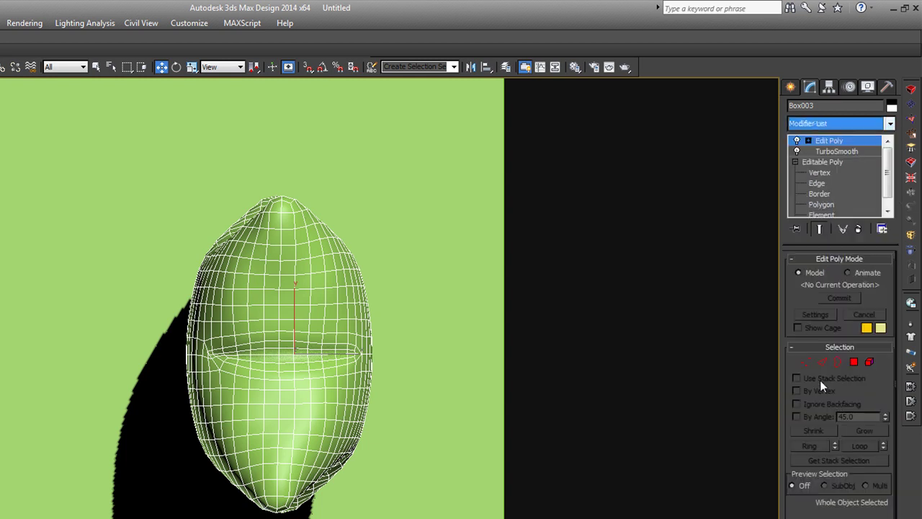
Select the full edge loop running around the middle of the pillow's side as the seam line
click(822, 362)
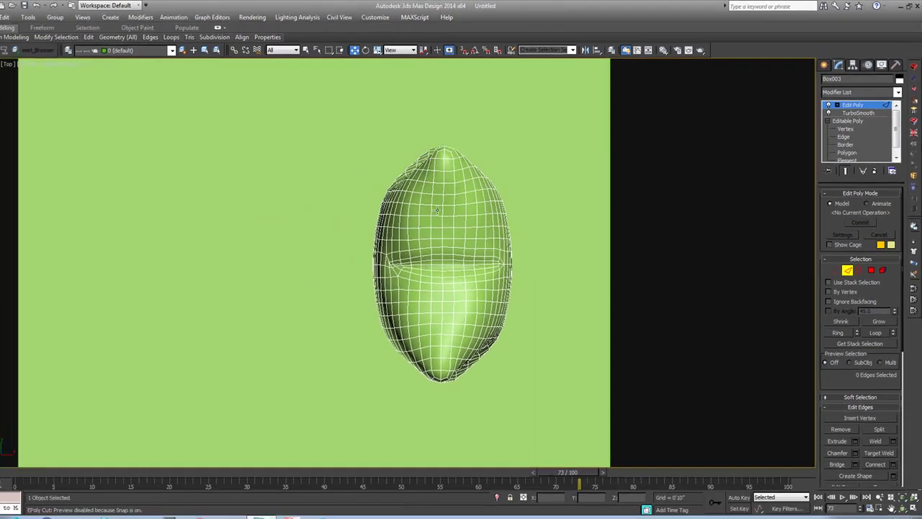
click(277, 281)
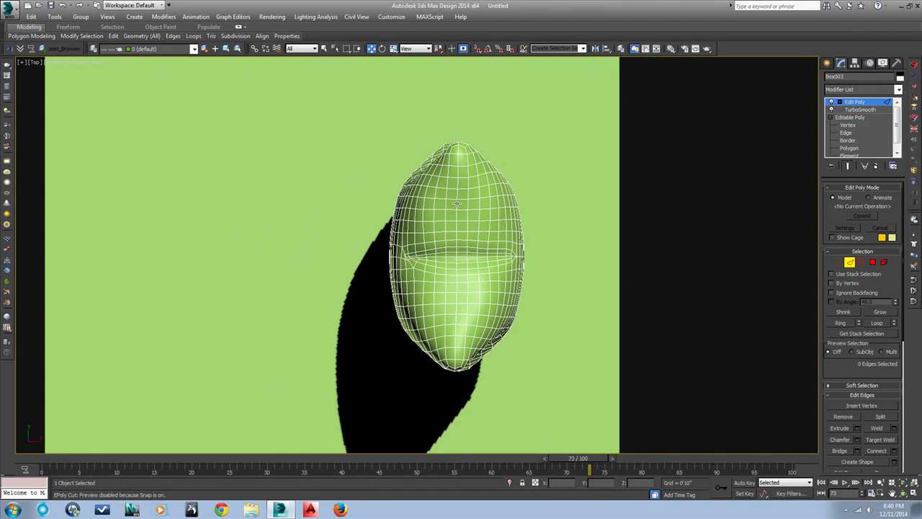
scroll(876, 323, down, 1)
click(877, 292)
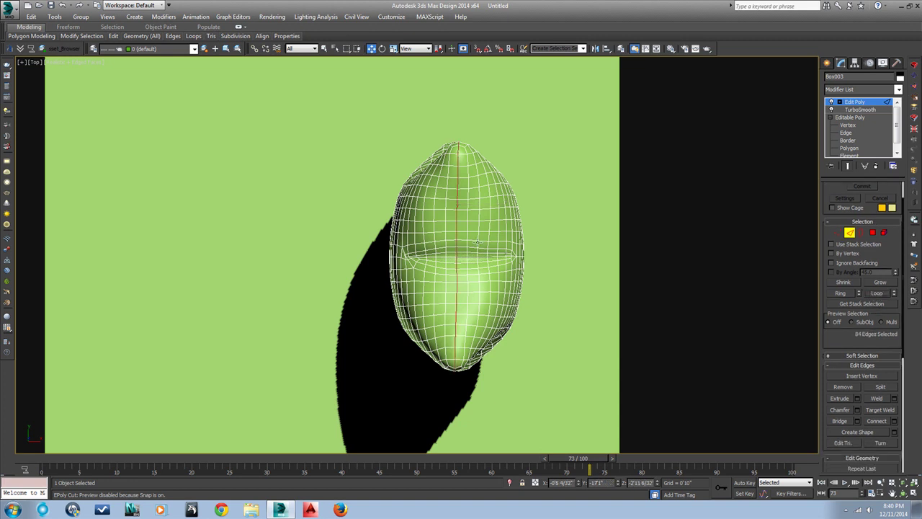
alt+middle_drag(430, 243, 556, 251)
scroll(555, 252, up, 5)
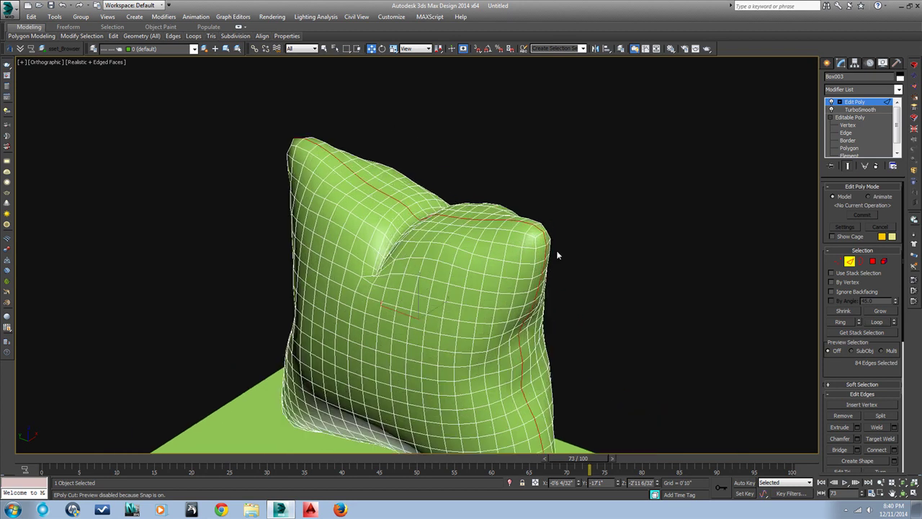
Extrude the seam edge loop inward with height -0'0 30/32" and width 0'0 13/32", check the groove, and leave edge editing
click(856, 427)
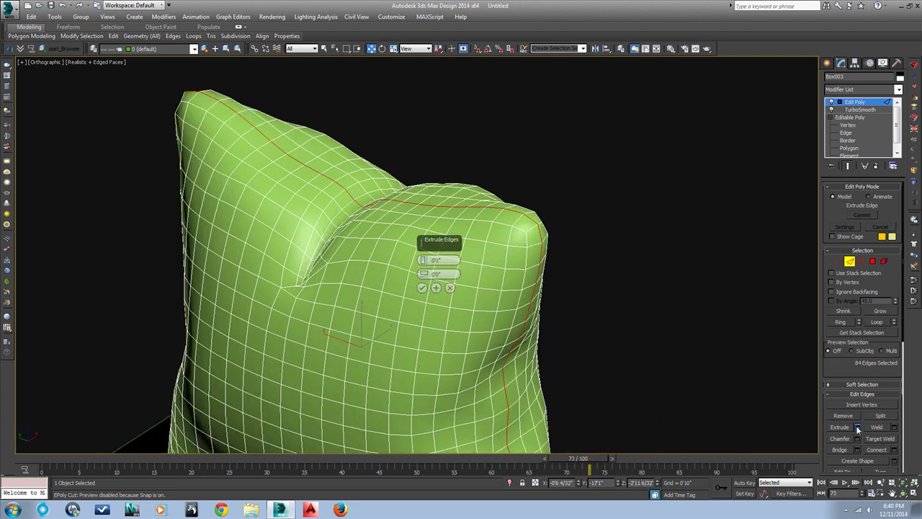
mouse_move(424, 259)
mouse_down()
mouse_move(422, 271)
mouse_move(423, 262)
mouse_up()
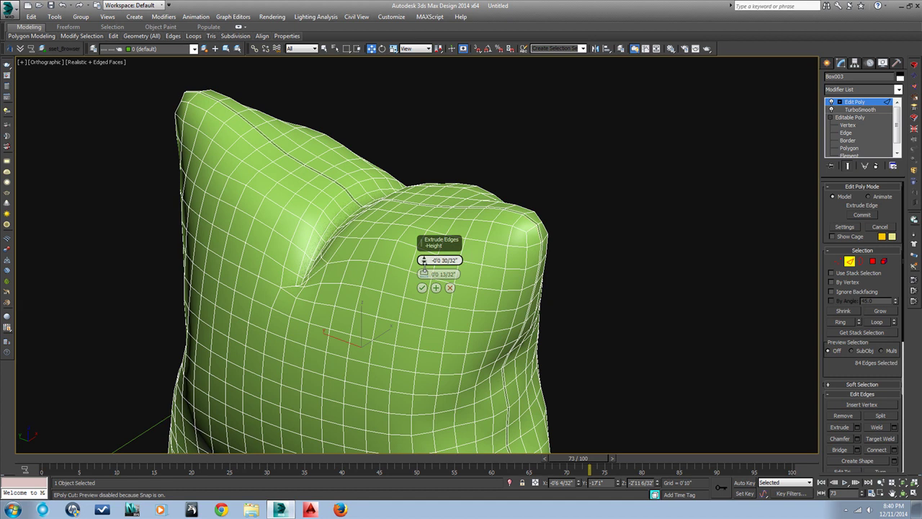
click(422, 288)
key(t)
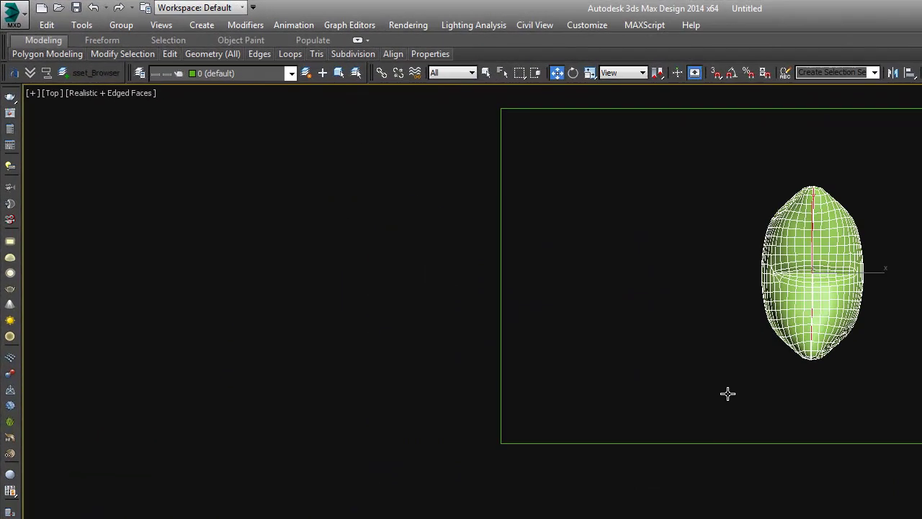
key(z)
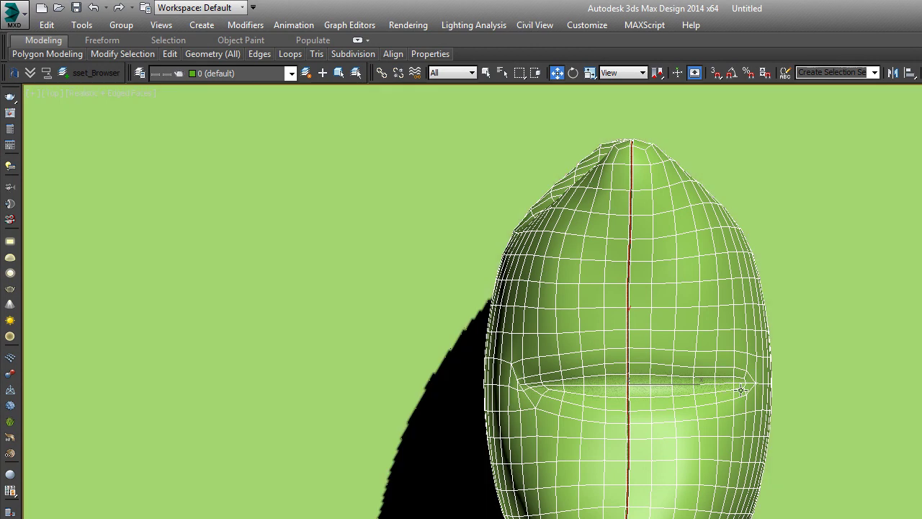
mouse_move(710, 403)
alt+middle_down()
mouse_move(741, 388)
mouse_move(804, 301)
alt+middle_up()
alt+middle_drag(535, 200, 497, 193)
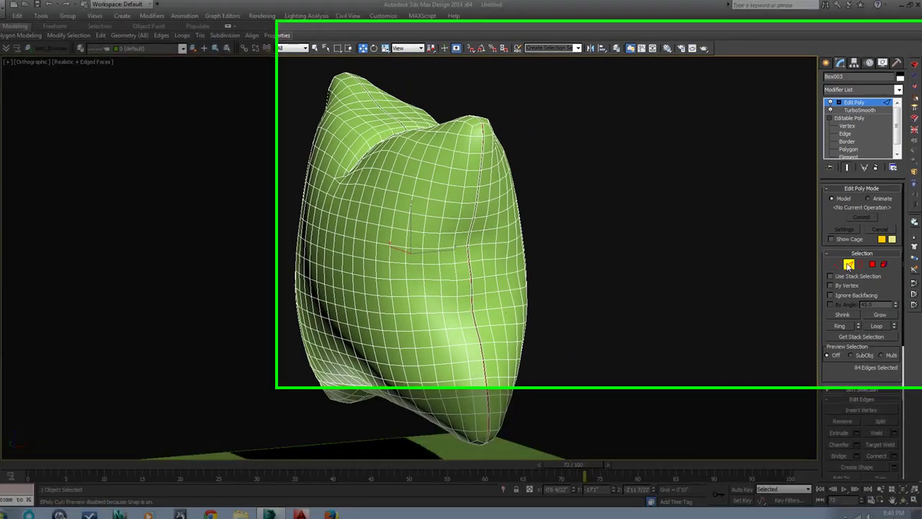
click(848, 261)
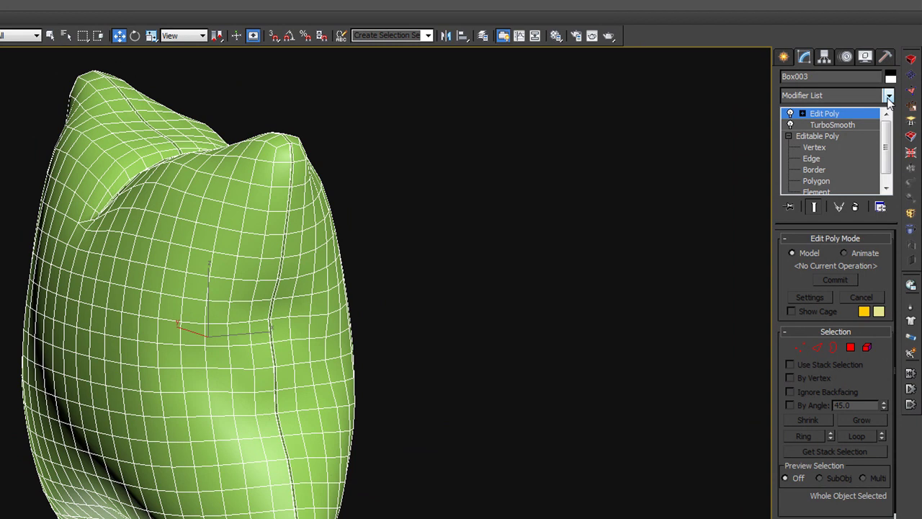
Preview the seam with a second TurboSmooth above Edit Poly, viewing it without edged faces, and remove that modifier again
click(888, 96)
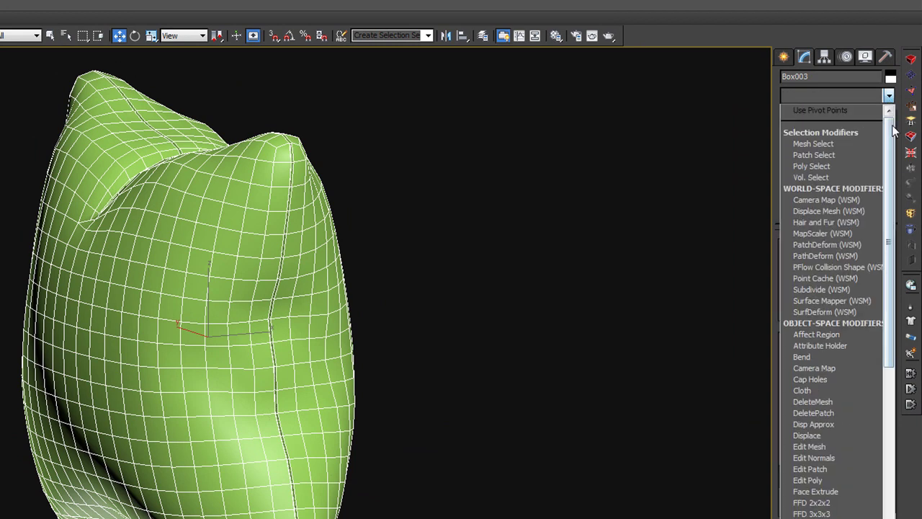
scroll(836, 324, down, 20)
click(852, 469)
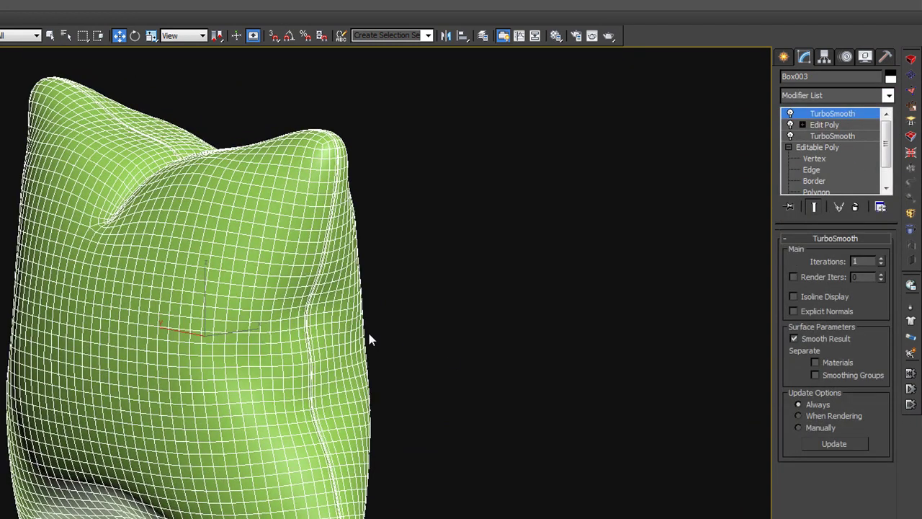
click(401, 320)
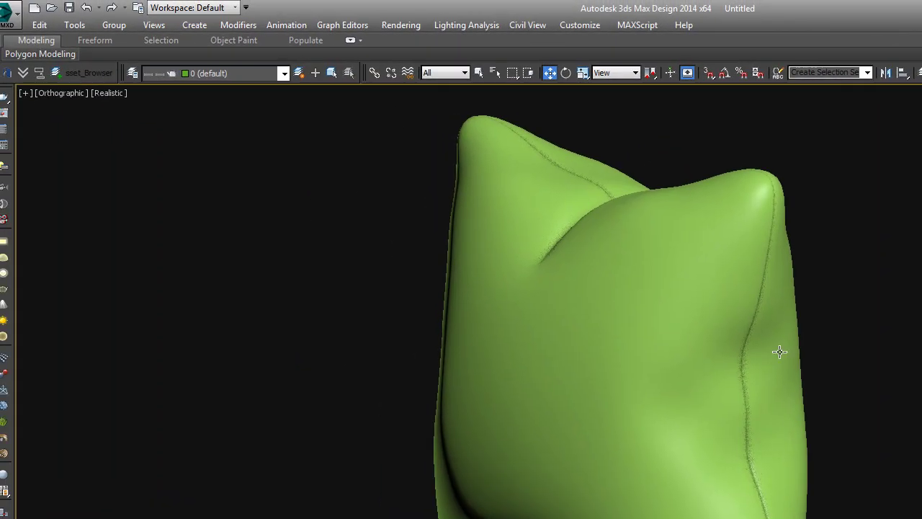
scroll(678, 354, down, 2)
alt+middle_drag(677, 354, 774, 368)
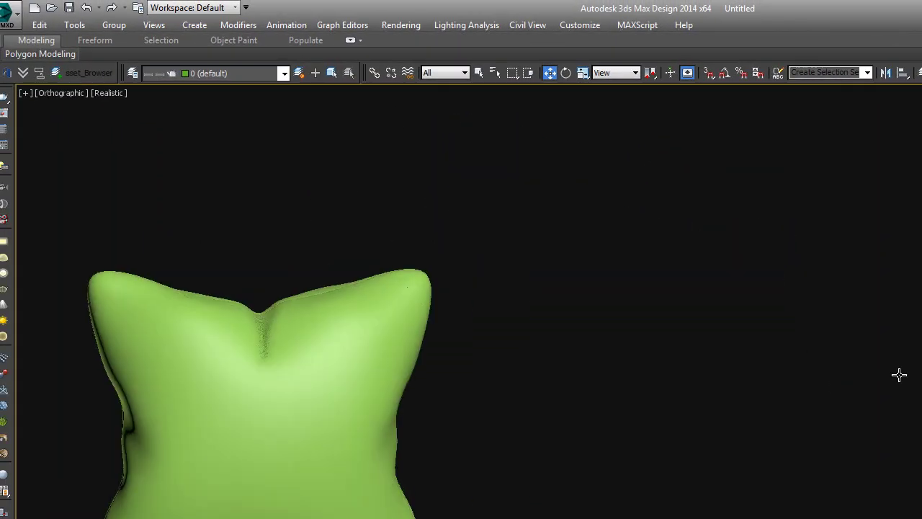
key(f)
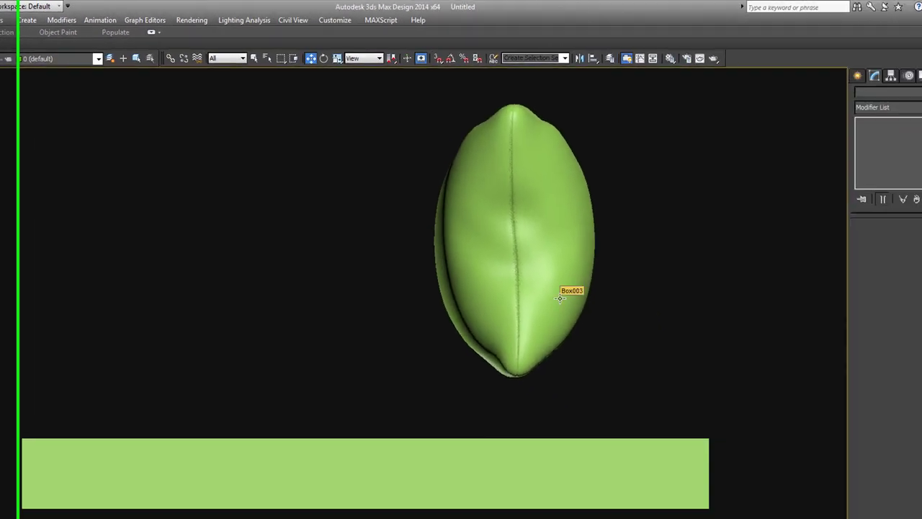
click(560, 297)
click(869, 193)
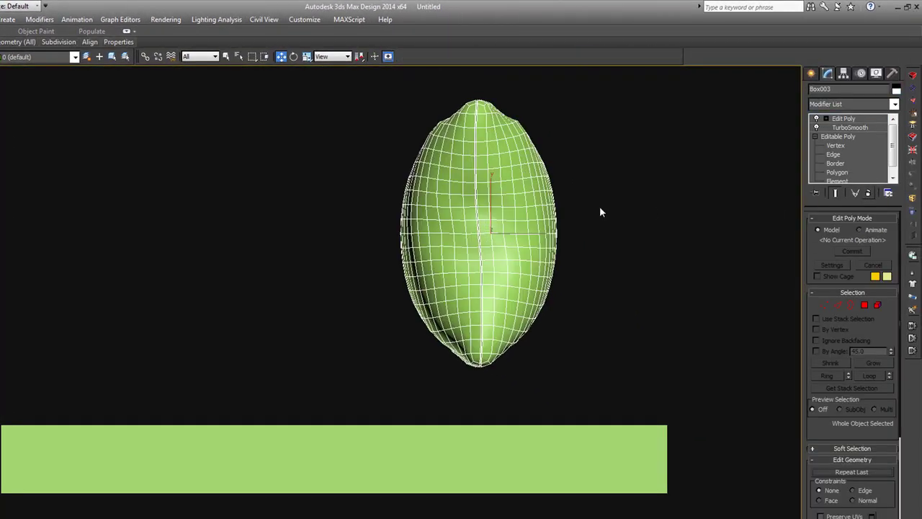
Apply a Cloth modifier to the pillow and add the large flat box below it to the simulation
click(894, 104)
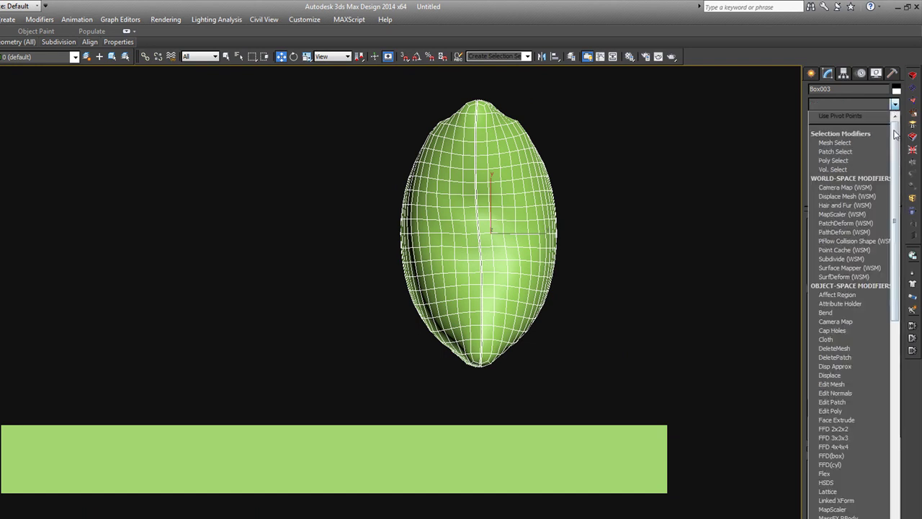
drag(895, 133, 884, 169)
click(835, 260)
click(833, 259)
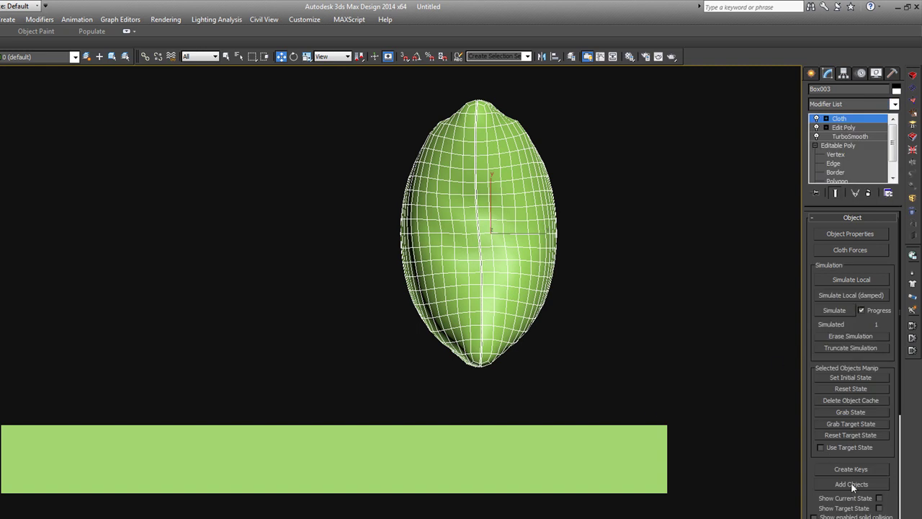
click(853, 486)
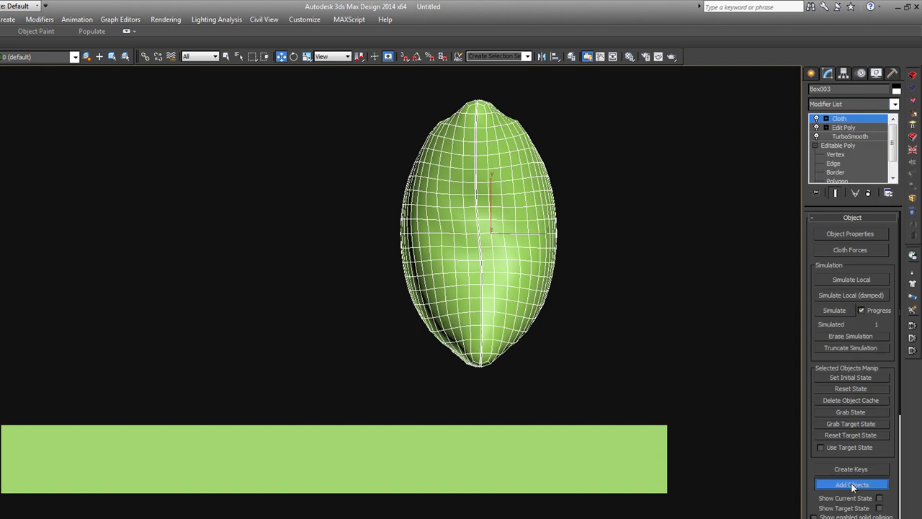
click(631, 448)
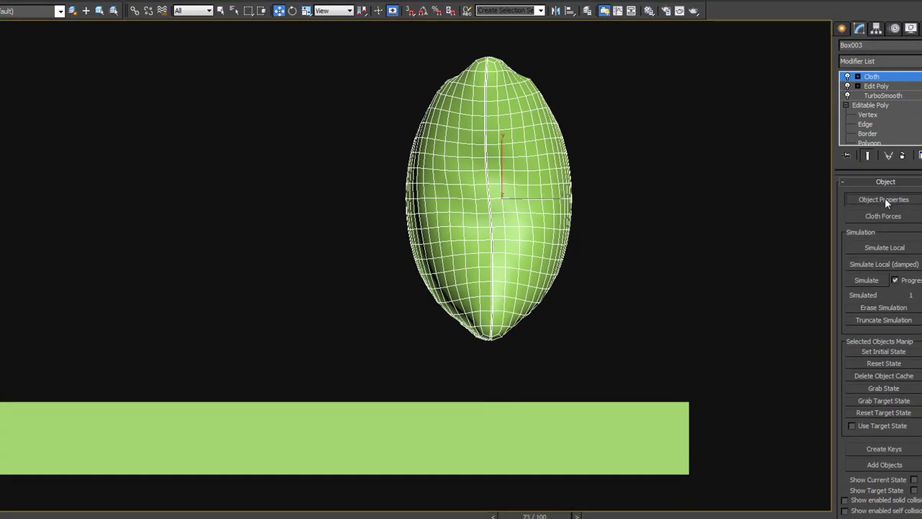
Set Box002 as a collision object in the cloth object properties
click(852, 232)
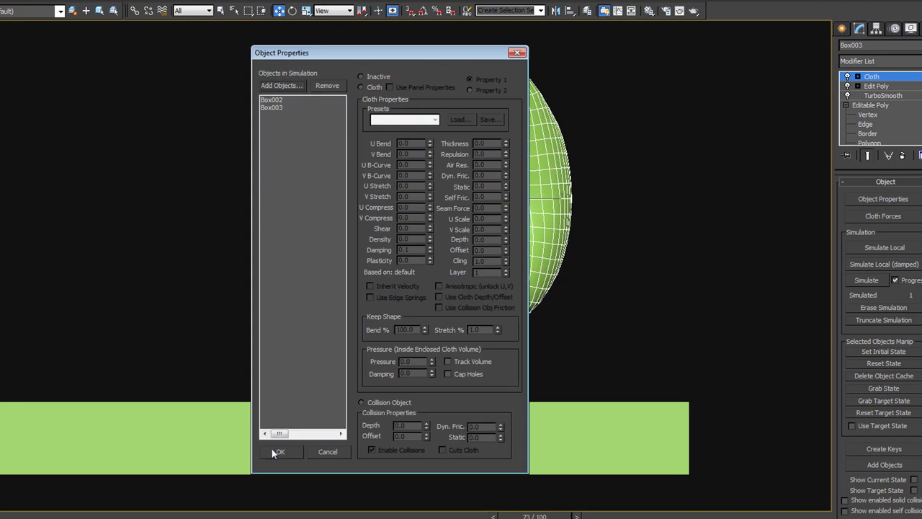
click(271, 99)
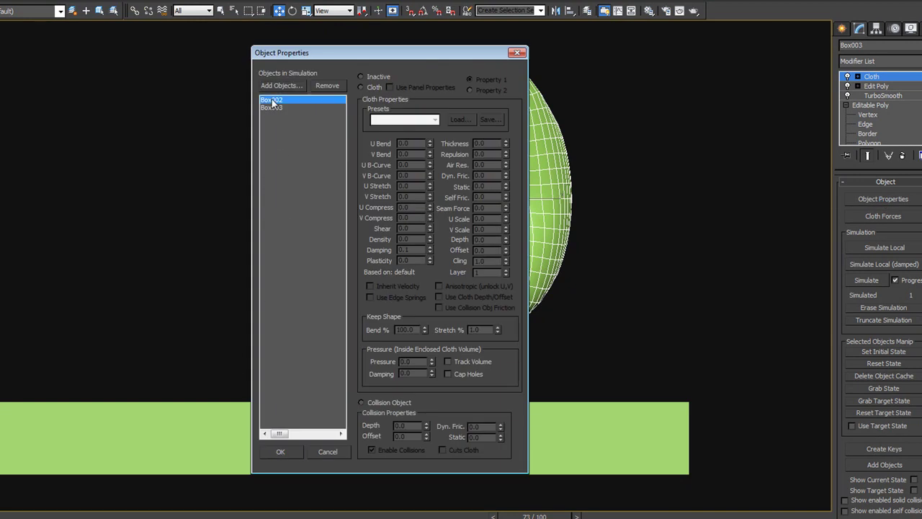
click(362, 402)
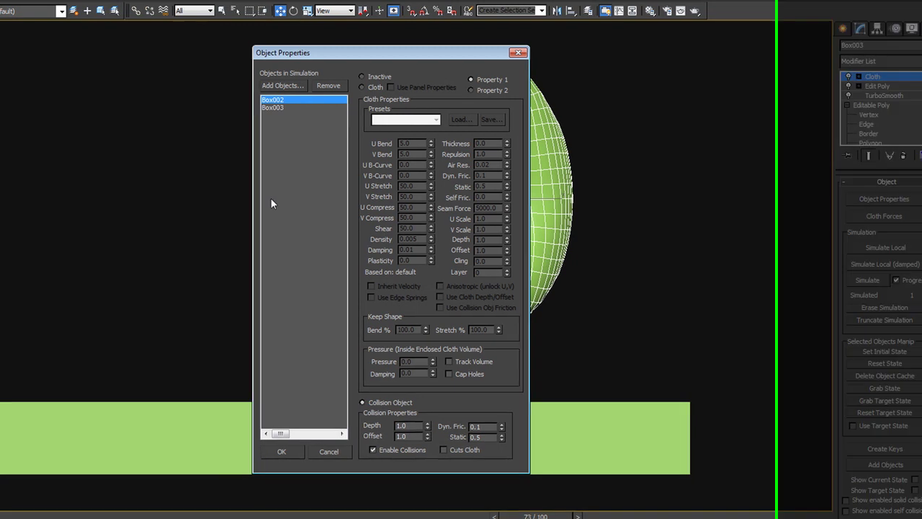
Set Box003 as a cloth object with the Silk preset and a pressure of 4
click(277, 107)
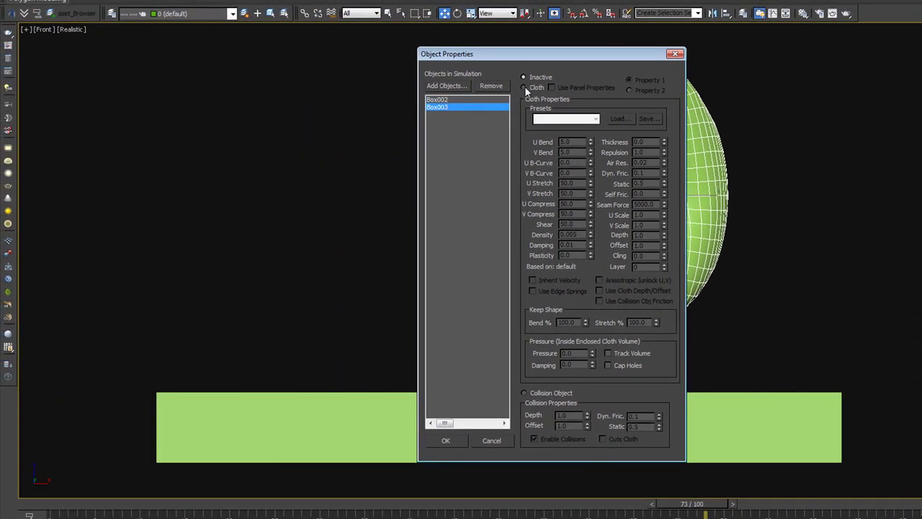
click(524, 87)
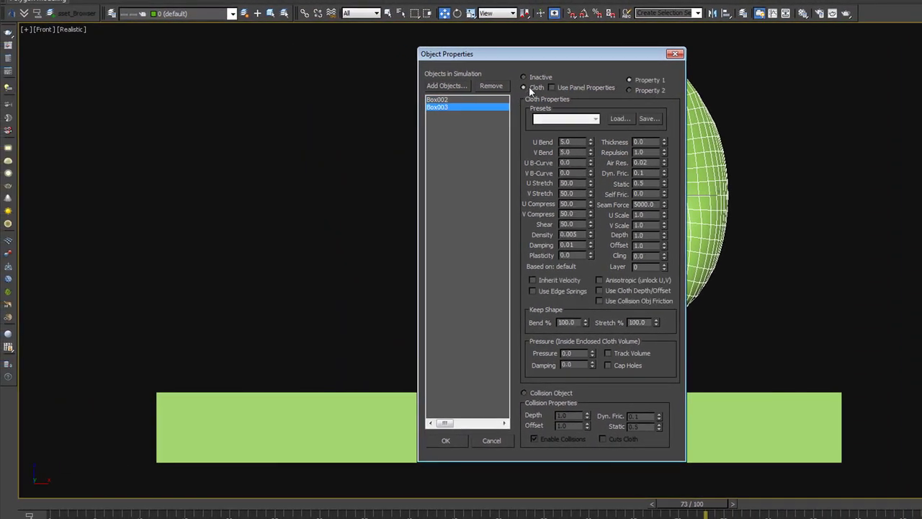
click(573, 120)
click(552, 204)
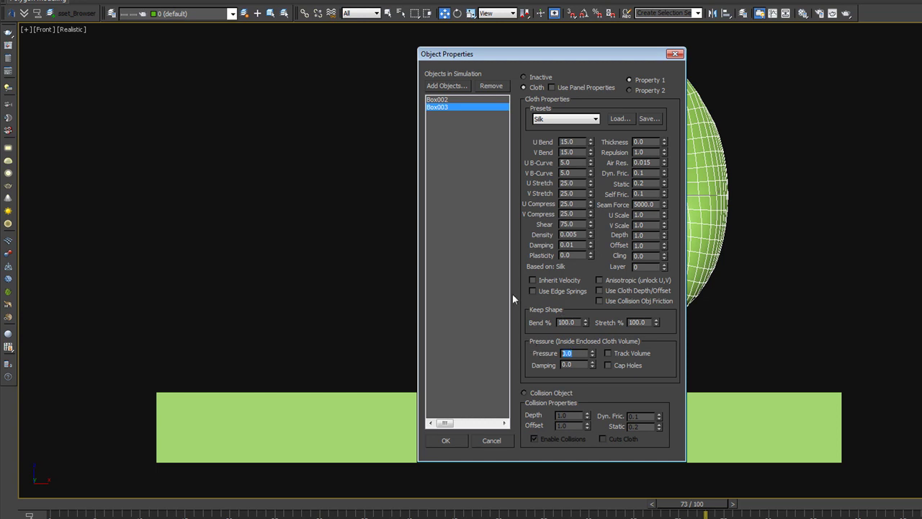
text(4)
key(Return)
click(447, 440)
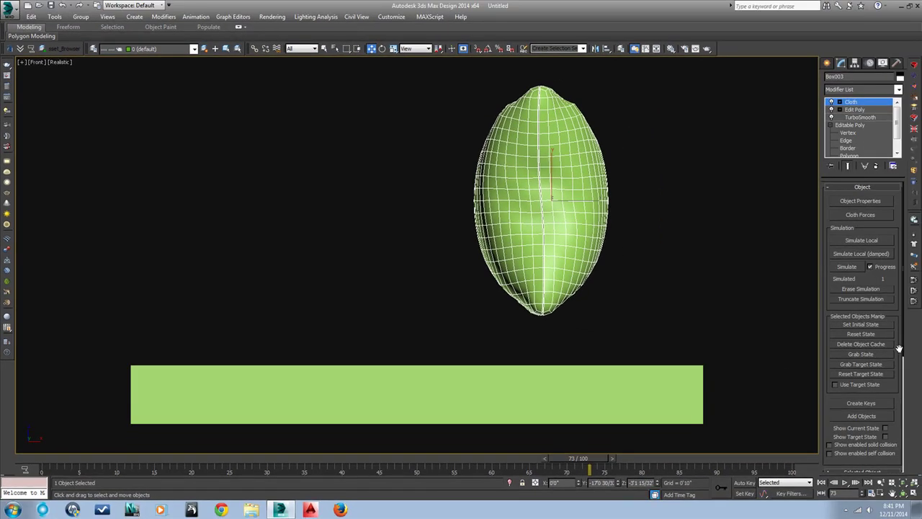
Set the gravity of the cloth simulation to -100
scroll(898, 349, down, 5)
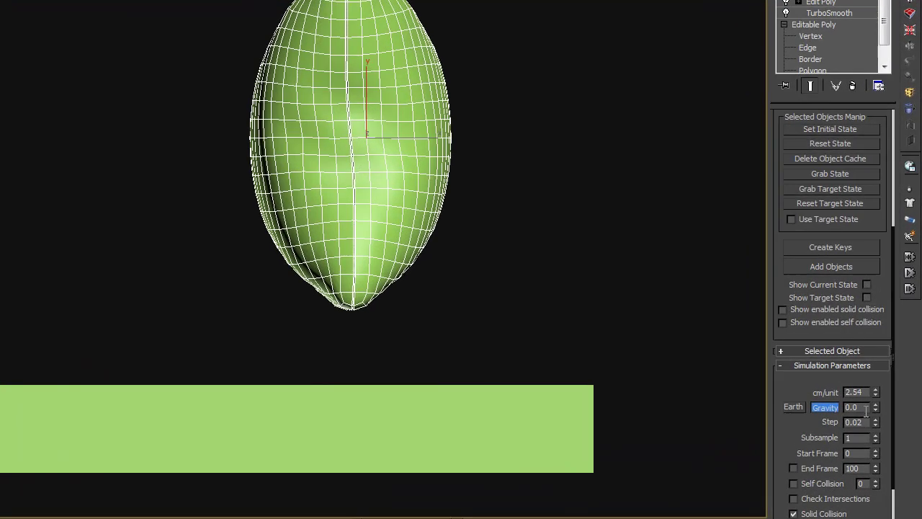
double_click(864, 407)
text(-100)
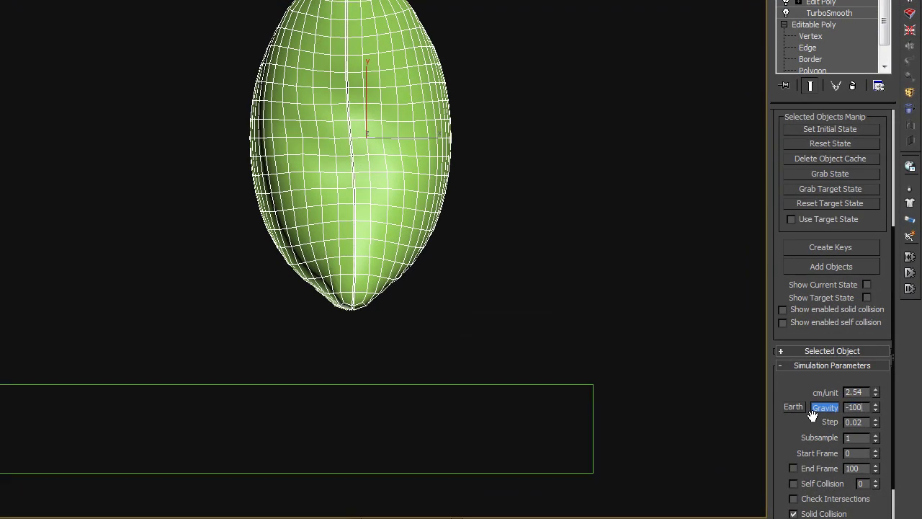
key(Return)
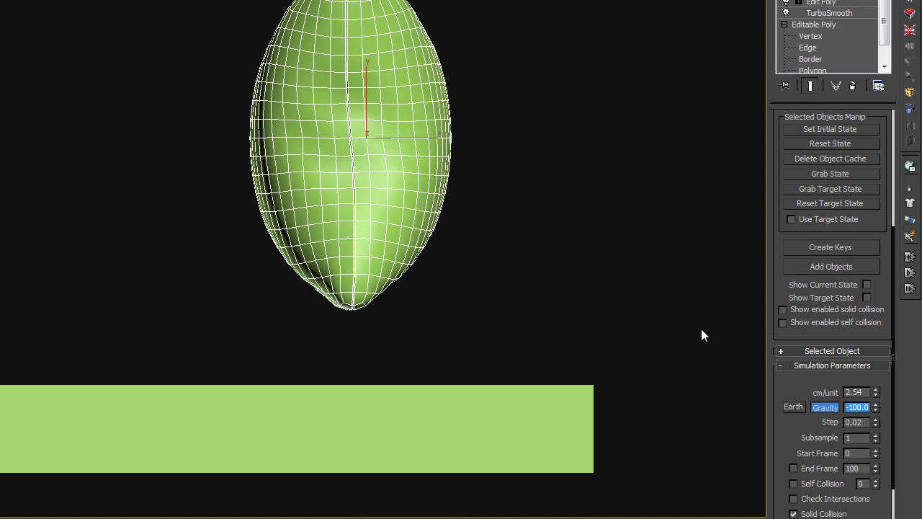
Run a trial cloth simulation, stop it partway, examine the pillow's contact with the box, and erase the simulation
scroll(826, 275, up, 5)
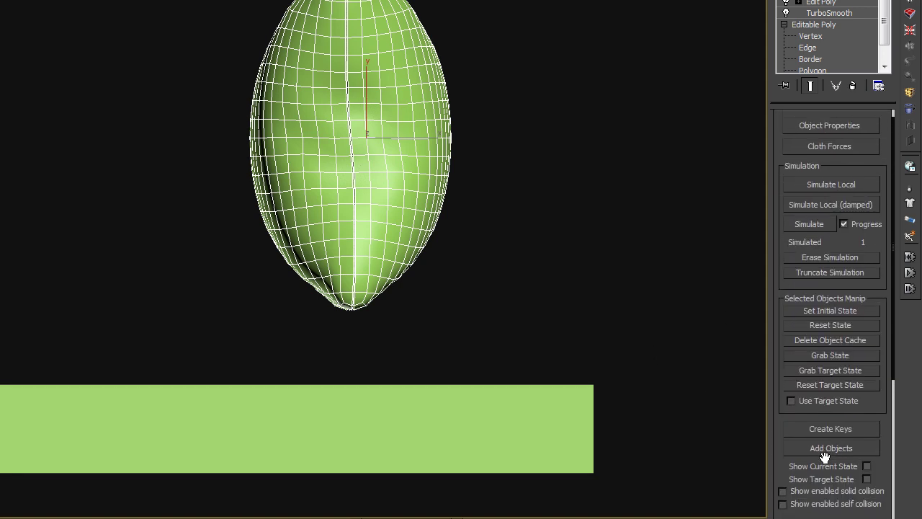
click(808, 238)
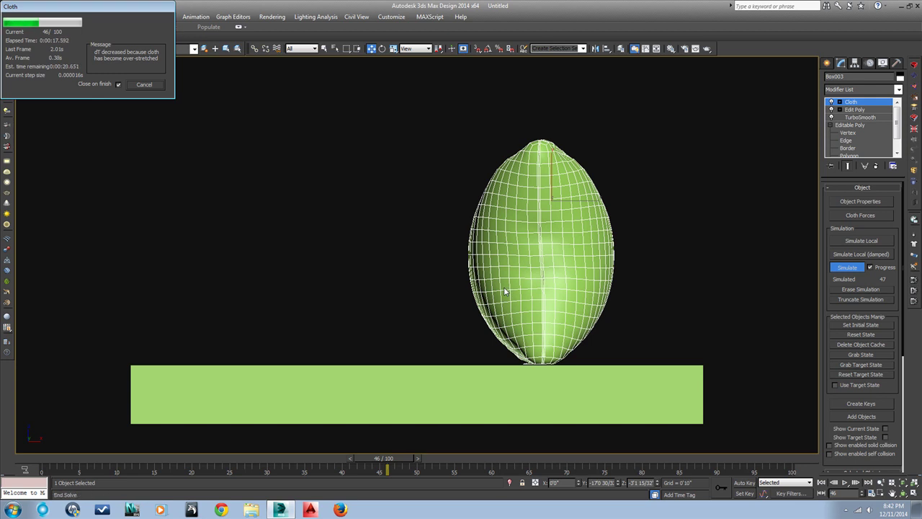
key(Escape)
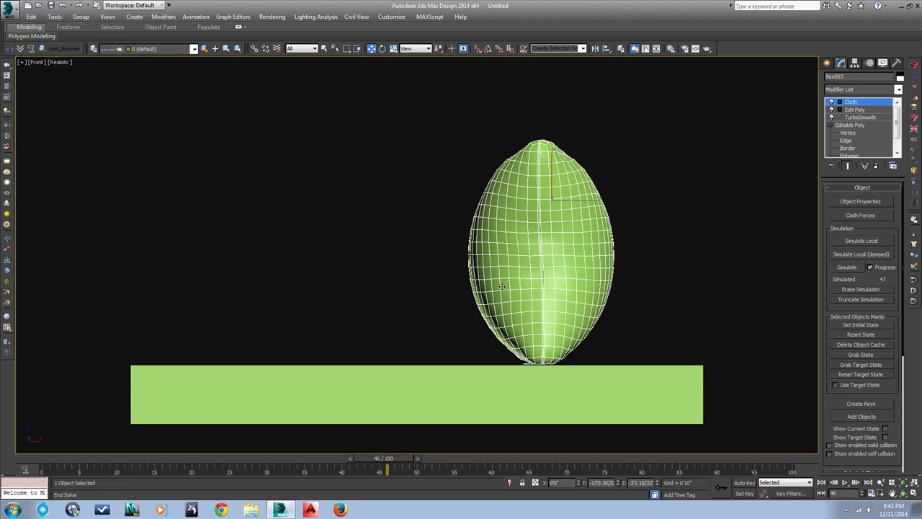
key(z)
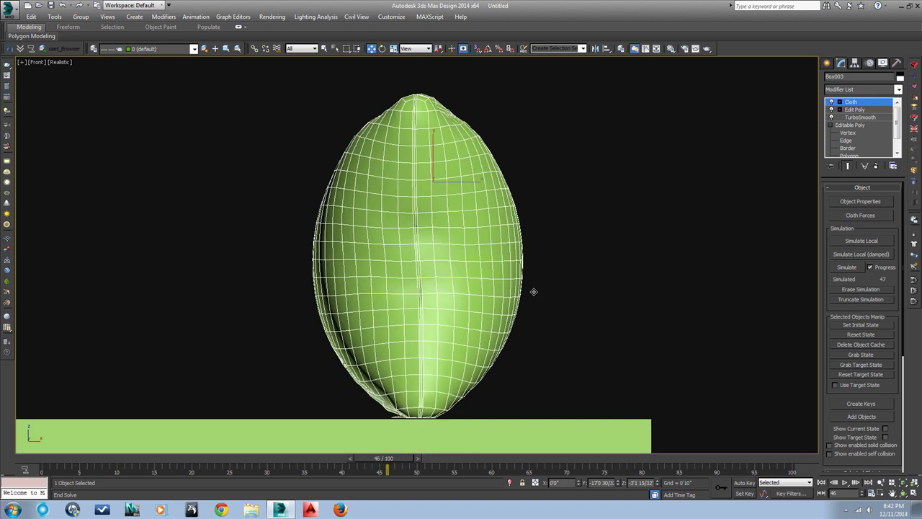
key(l)
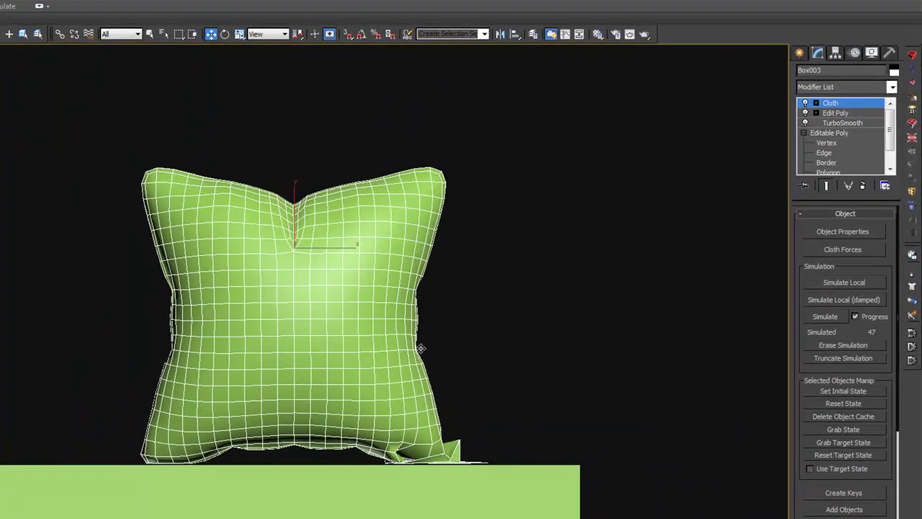
scroll(420, 347, down, 3)
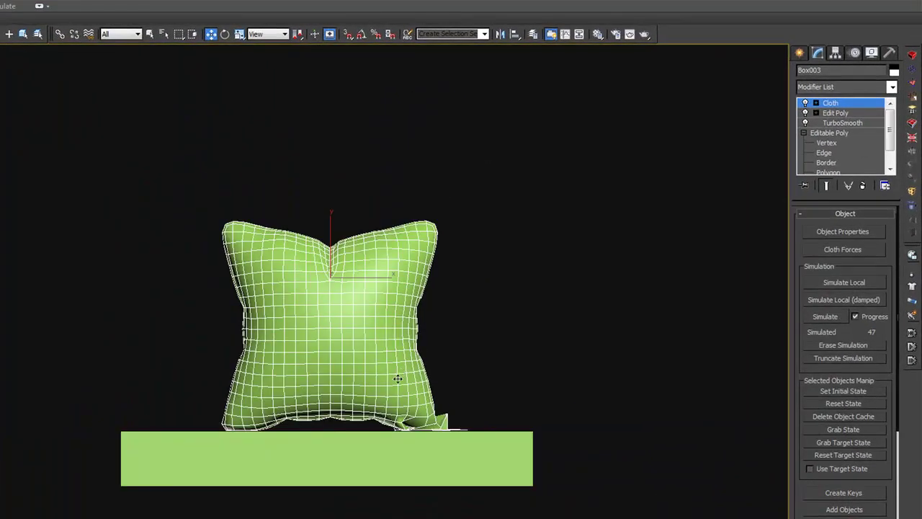
alt+middle_drag(397, 378, 348, 405)
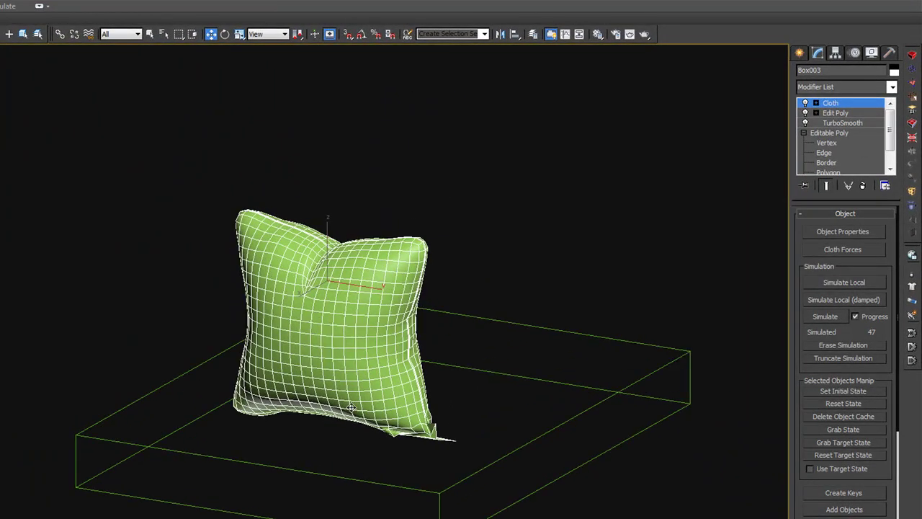
scroll(349, 407, up, 3)
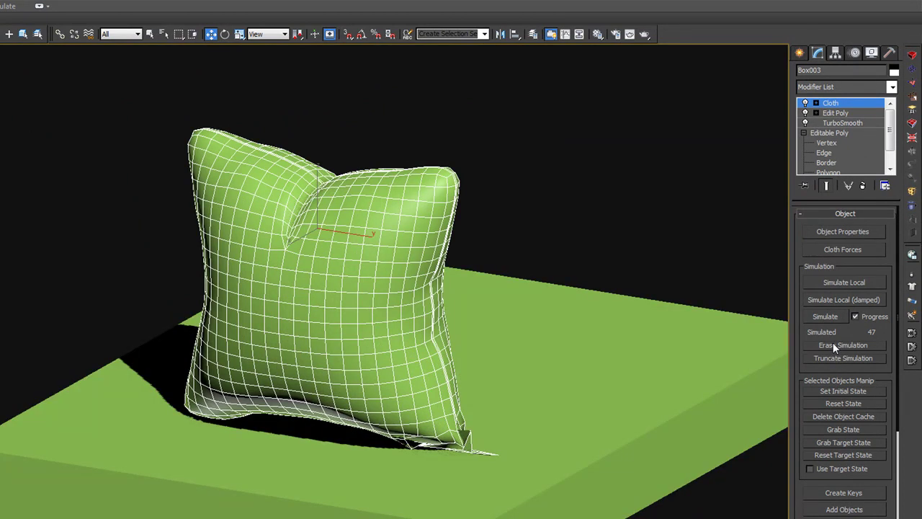
click(833, 342)
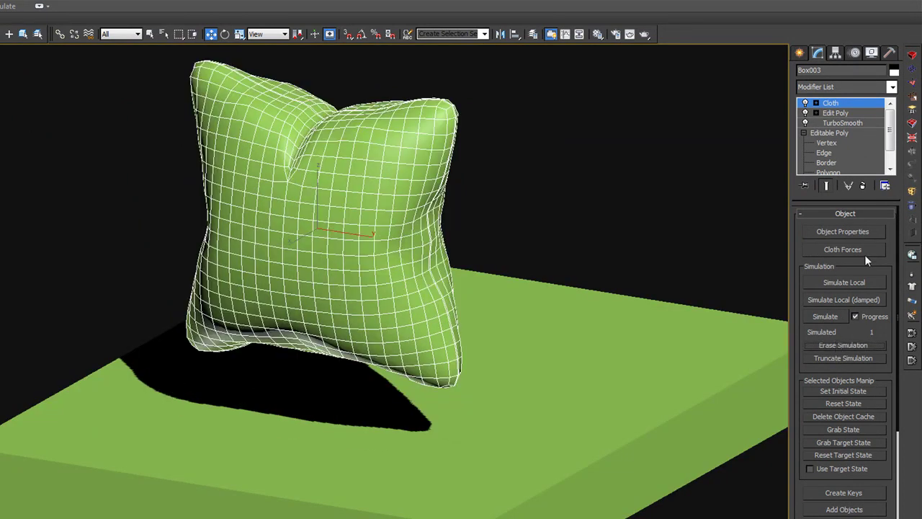
Change Box003's cloth properties to the Generic Heavy preset with a pressure of 2
click(828, 231)
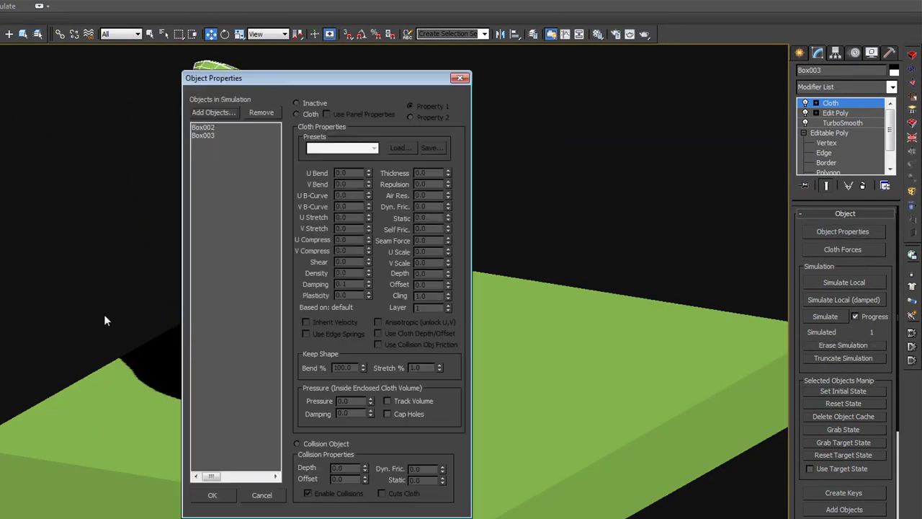
click(224, 135)
click(369, 148)
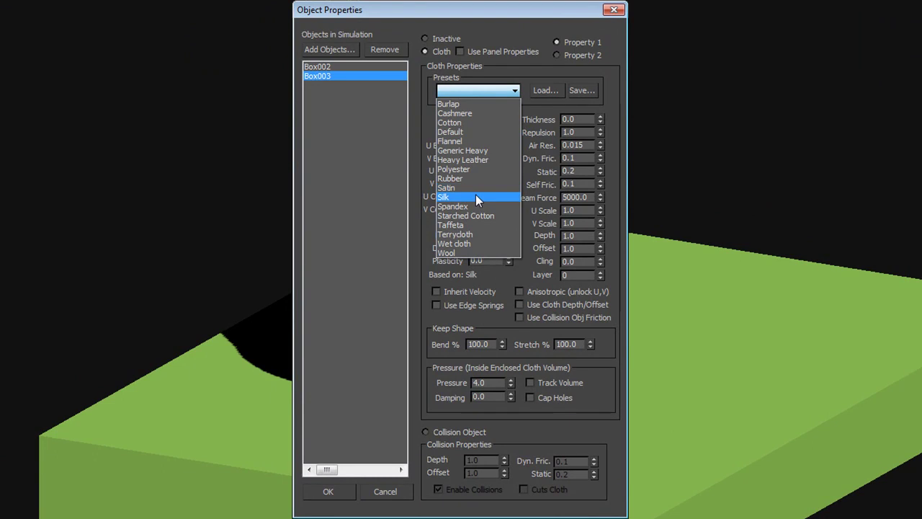
click(467, 152)
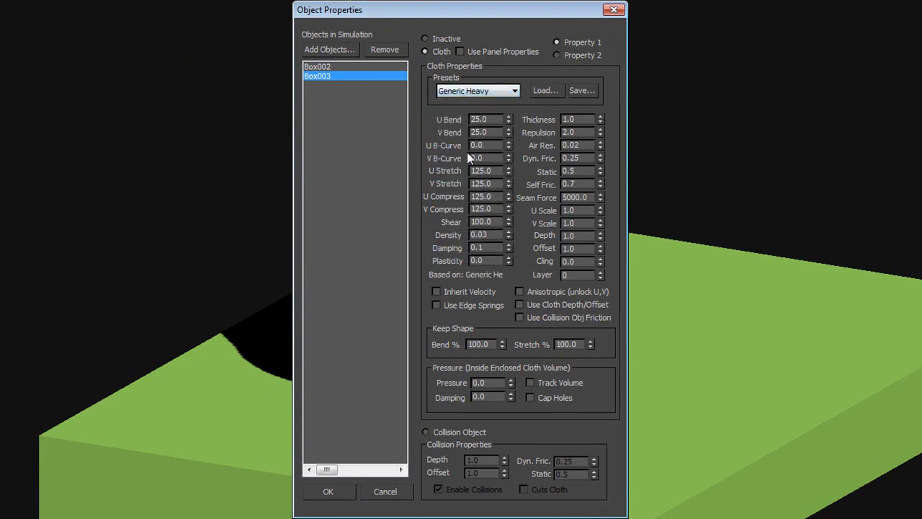
drag(493, 382, 405, 389)
text(2.0)
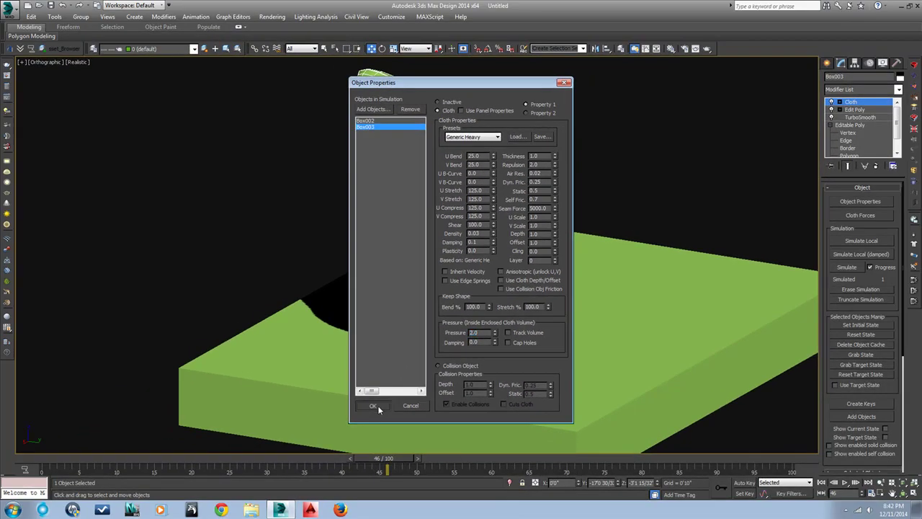
click(374, 405)
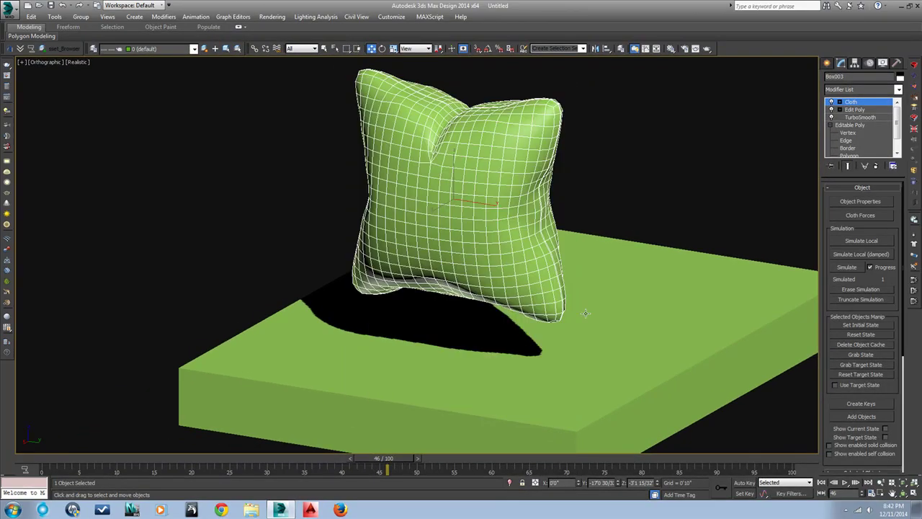
Run the cloth simulation again, stop it around frame 55, and inspect how the pillow rests on the box
click(850, 267)
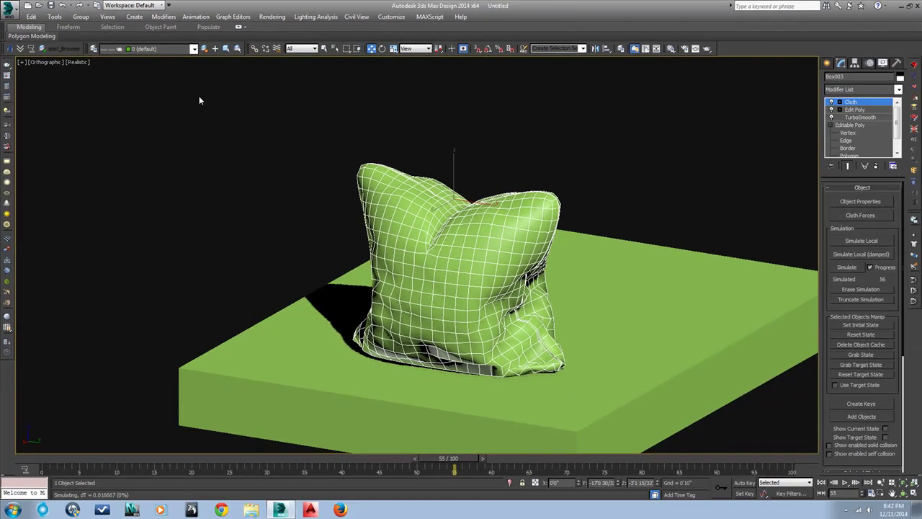
key(f)
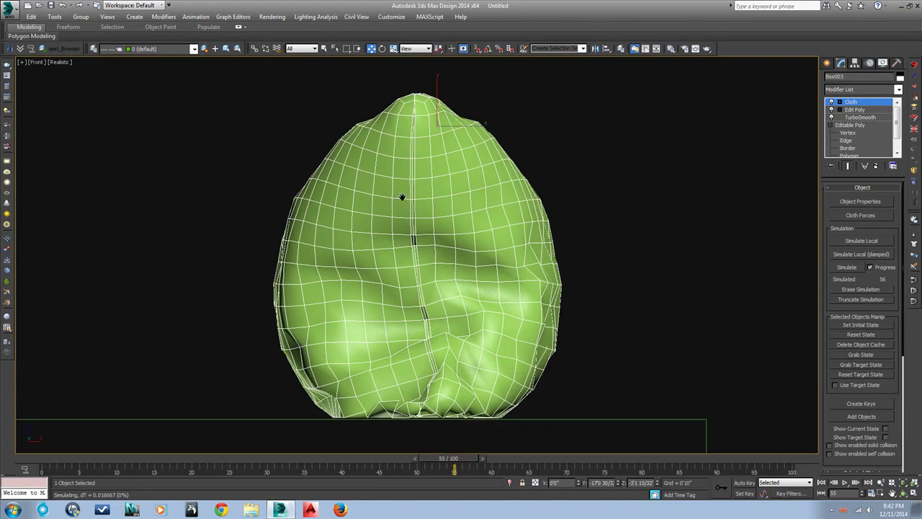
alt+middle_drag(414, 205, 515, 221)
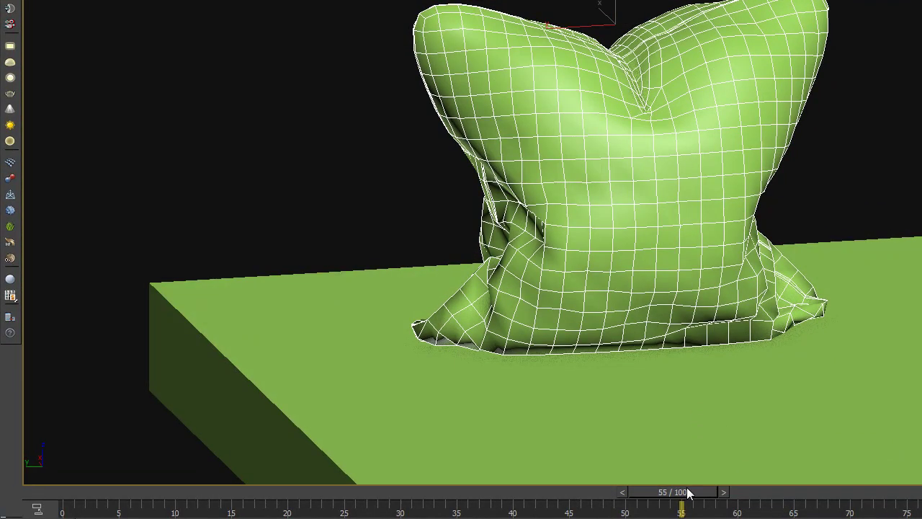
Go back to frame 46 of the animation and check the pillow's pose there
drag(667, 491, 596, 479)
alt+middle_drag(724, 366, 617, 346)
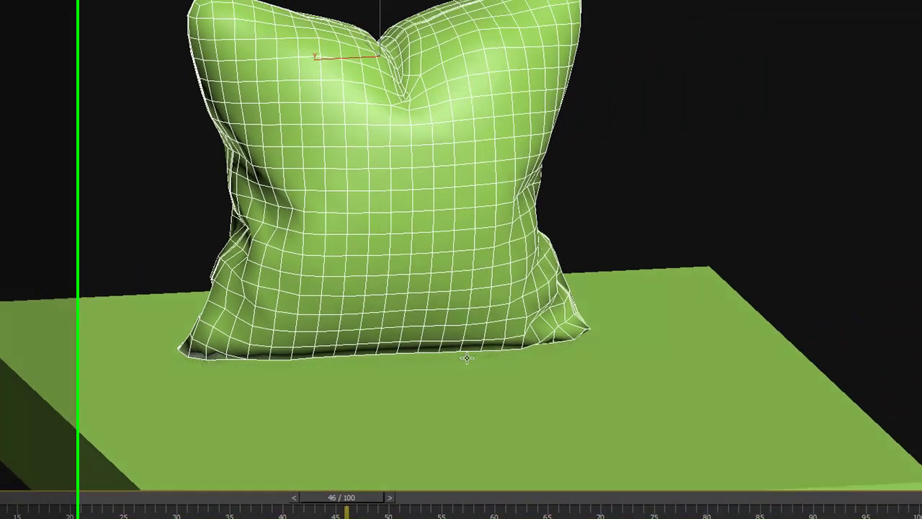
alt+middle_drag(294, 366, 383, 362)
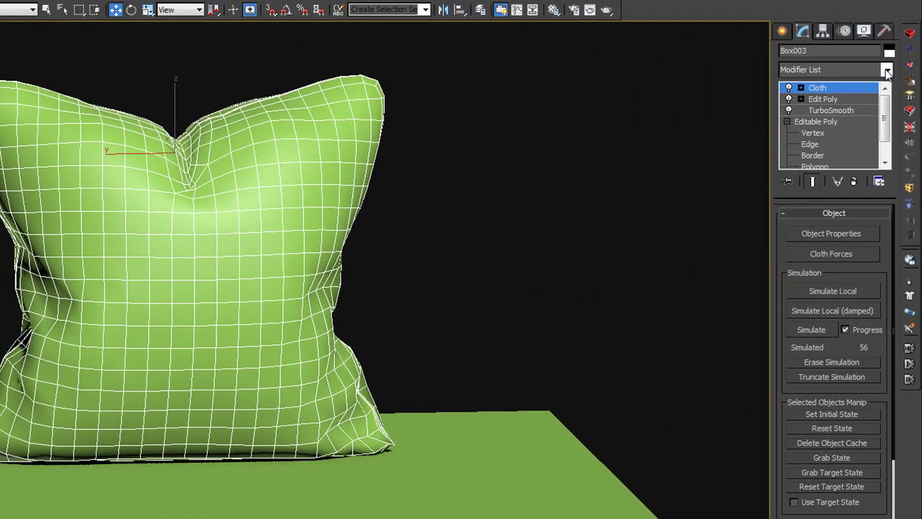
Add a TurboSmooth modifier above Cloth on the pillow, deselect it, and turn off edged faces
click(888, 71)
drag(888, 131, 888, 134)
scroll(889, 136, down, 10)
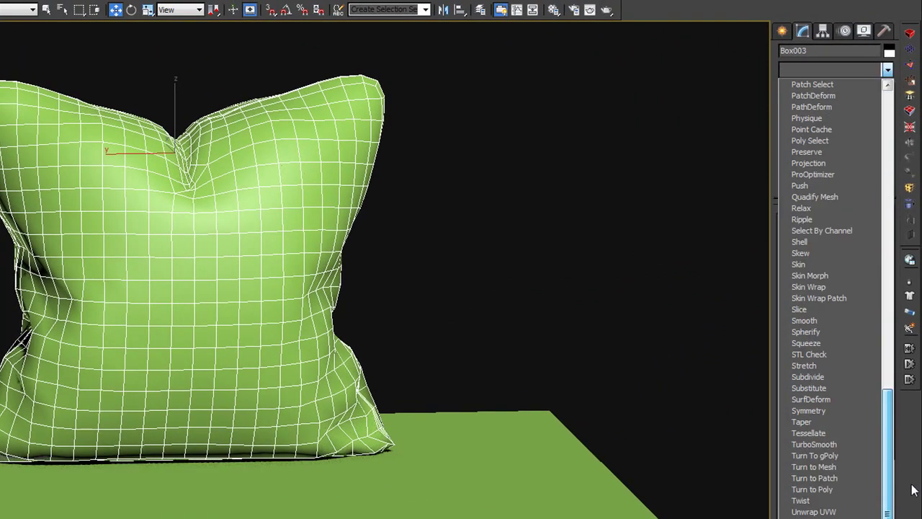
click(837, 447)
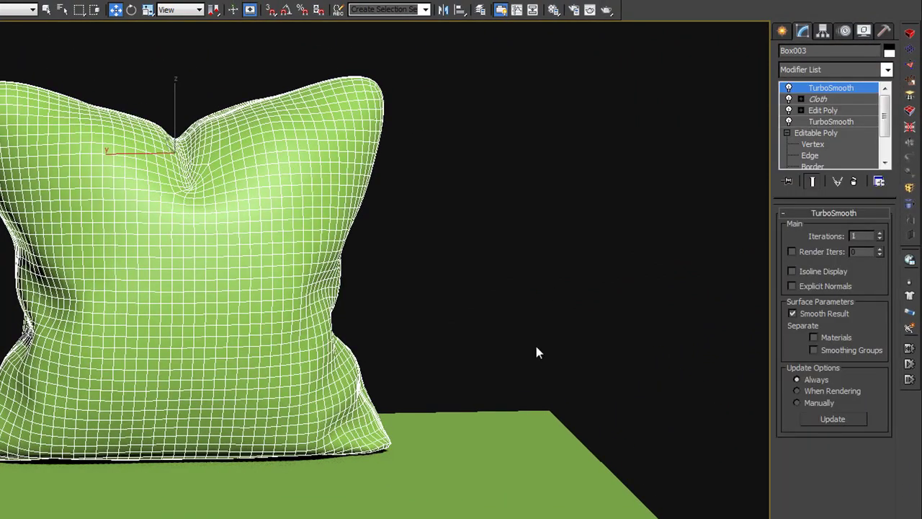
click(385, 288)
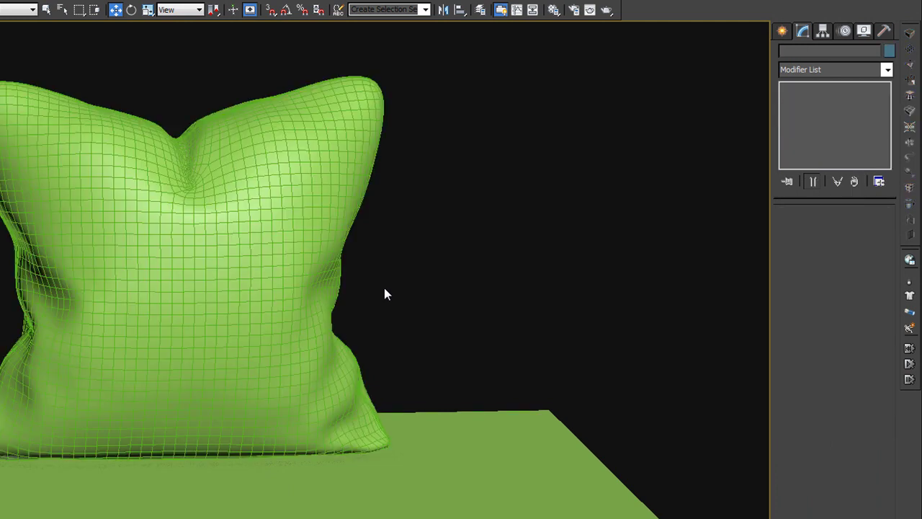
key(F4)
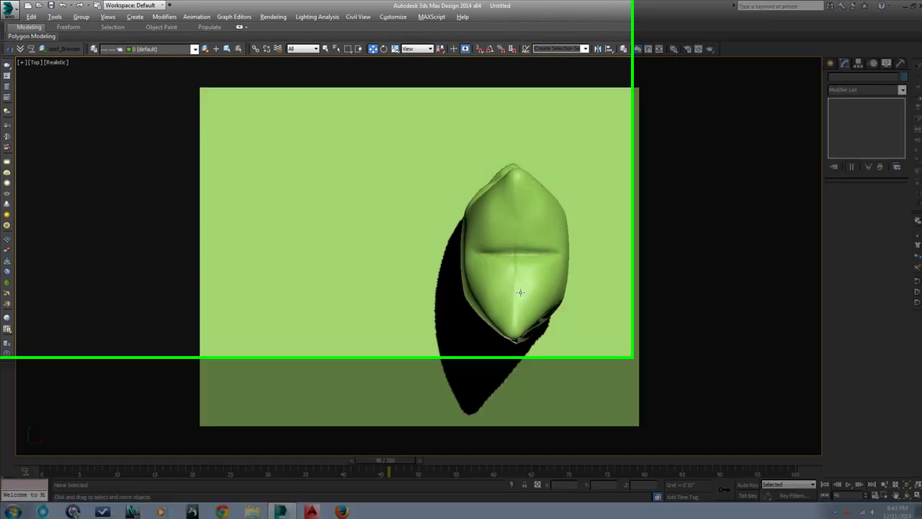
Examine the smoothed pillow's folds and seam from several angles, comparing it with and without edged faces
alt+middle_drag(506, 276, 562, 244)
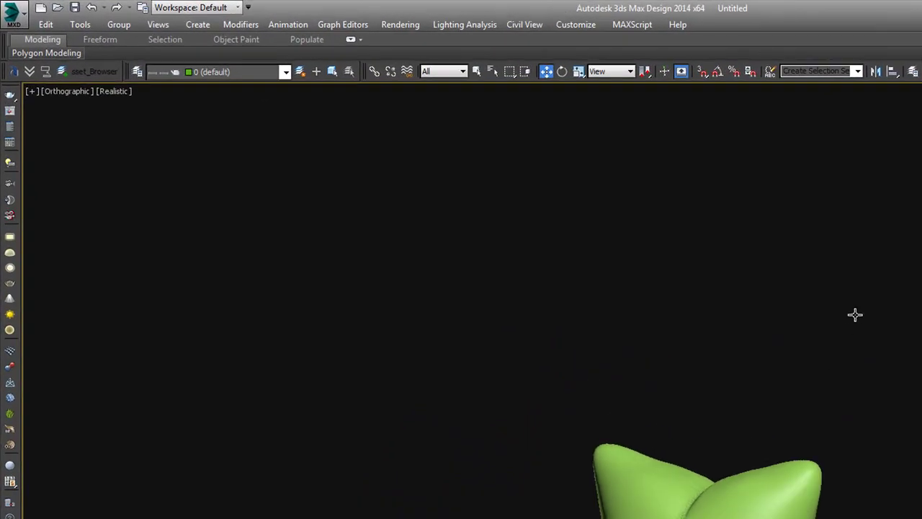
middle_drag(705, 430, 698, 207)
scroll(751, 288, up, 3)
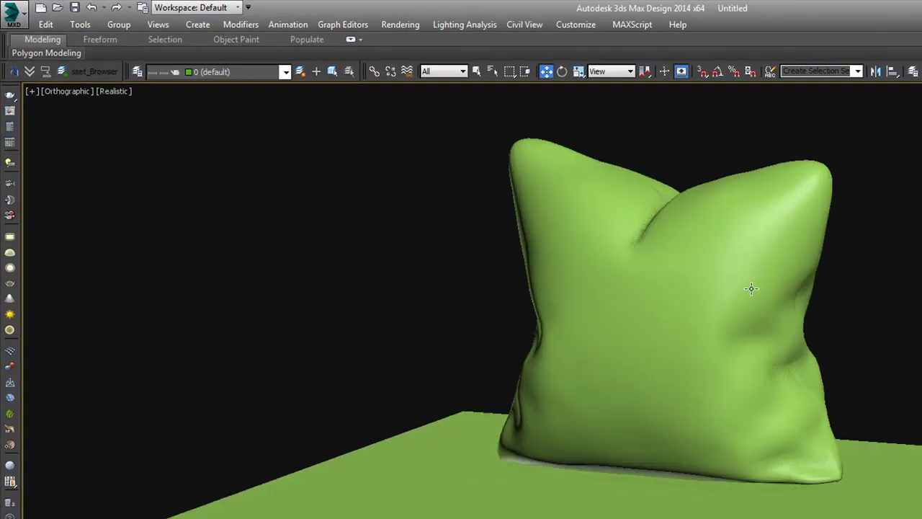
click(748, 291)
alt+middle_drag(767, 322, 848, 321)
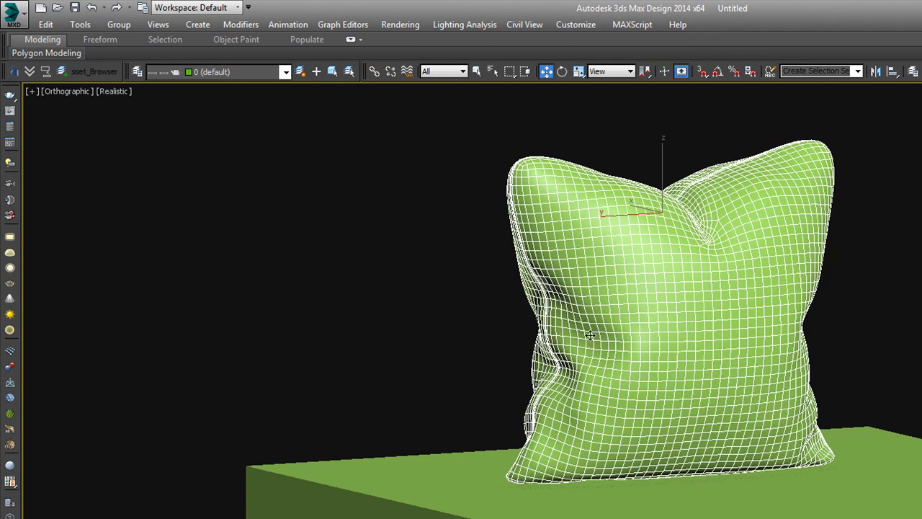
key(F4)
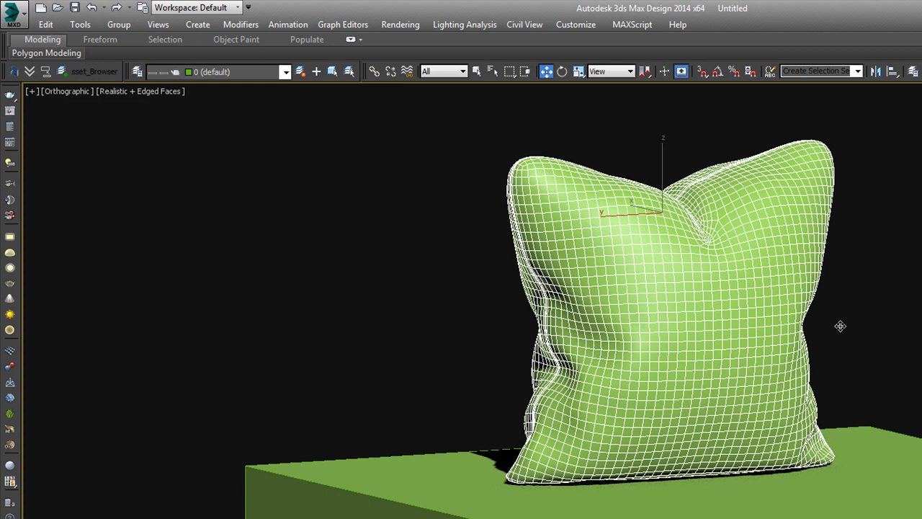
click(852, 326)
key(F4)
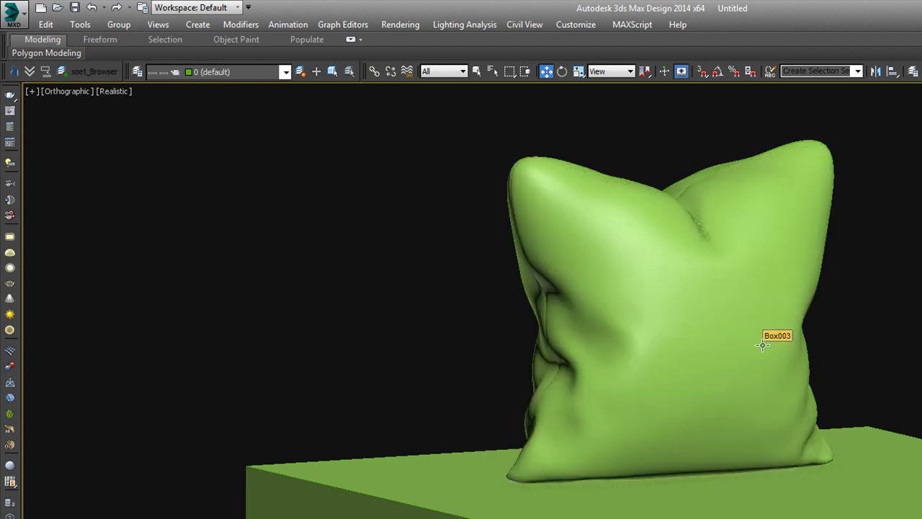
Select the pillow and examine its smoothed mesh around the notch, side folds and seam, including from the Front view and with edged faces
click(762, 345)
alt+middle_drag(843, 397, 733, 396)
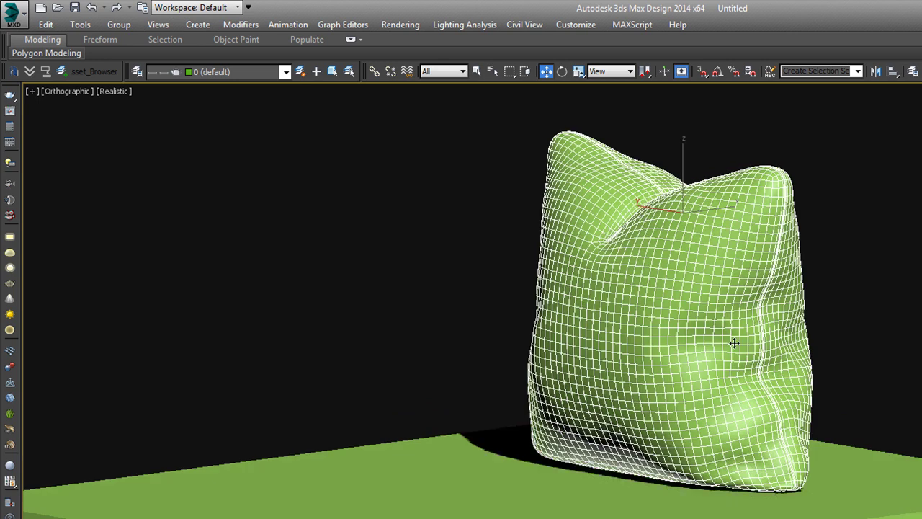
alt+middle_drag(733, 342, 842, 348)
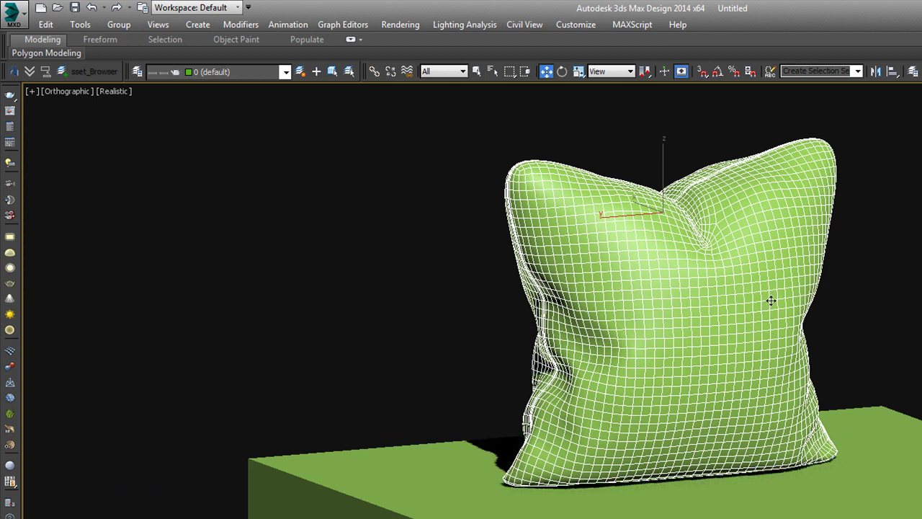
key(f)
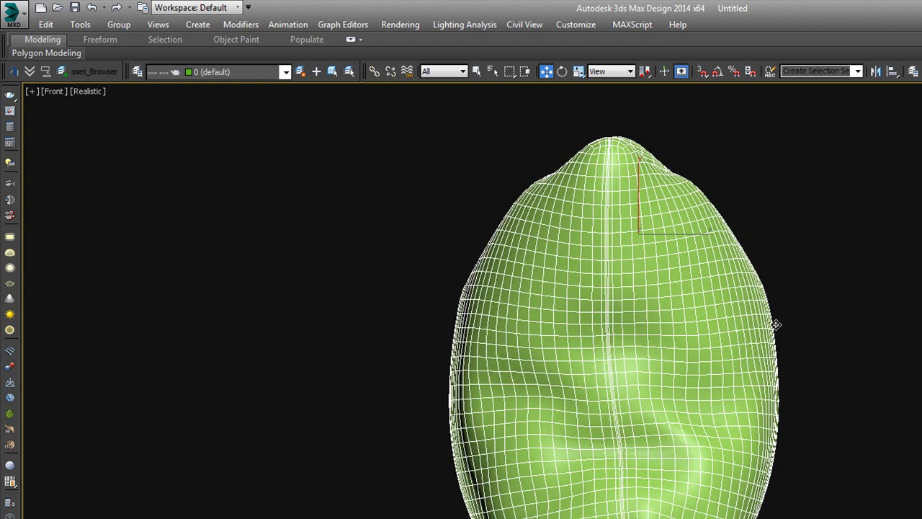
alt+middle_drag(767, 366, 635, 366)
key(F4)
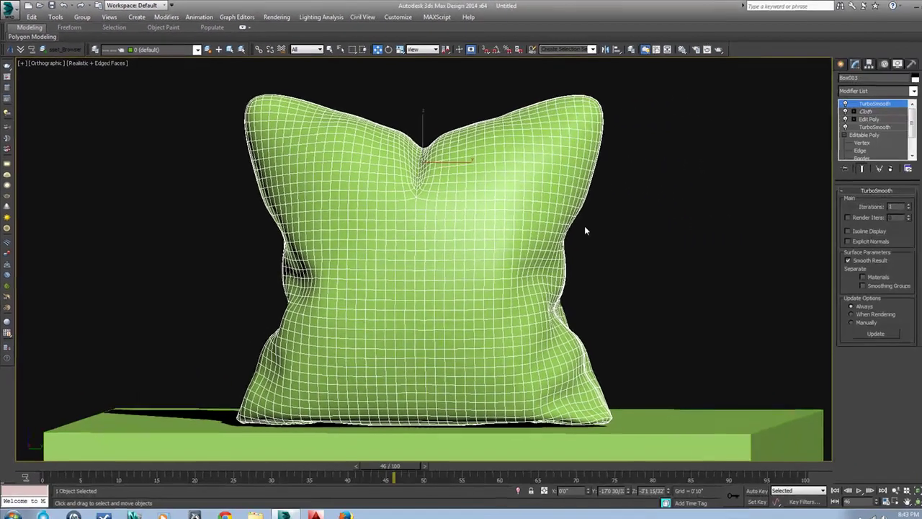
Deselect the pillow, turn off edged faces, and reselect it to examine its side seam and how it stands on the box from several angles
click(584, 227)
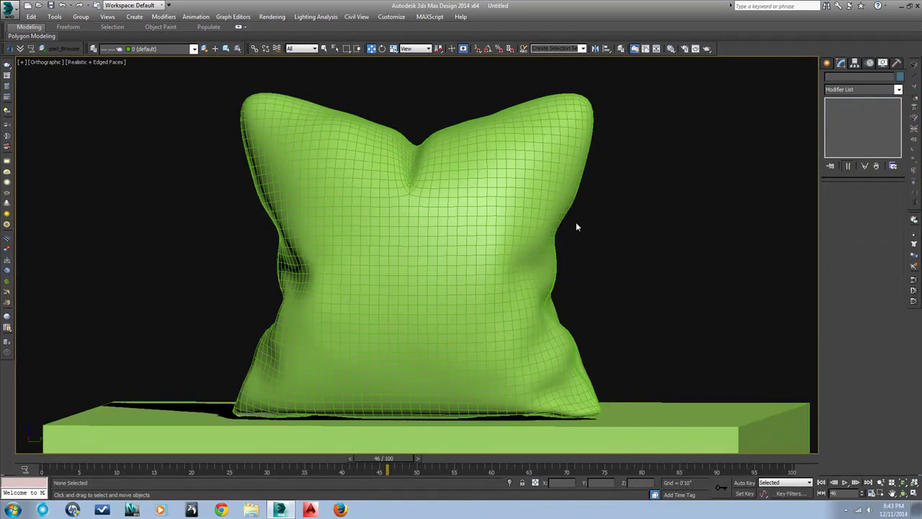
key(F4)
scroll(485, 221, down, 3)
click(482, 225)
alt+middle_drag(482, 225, 568, 269)
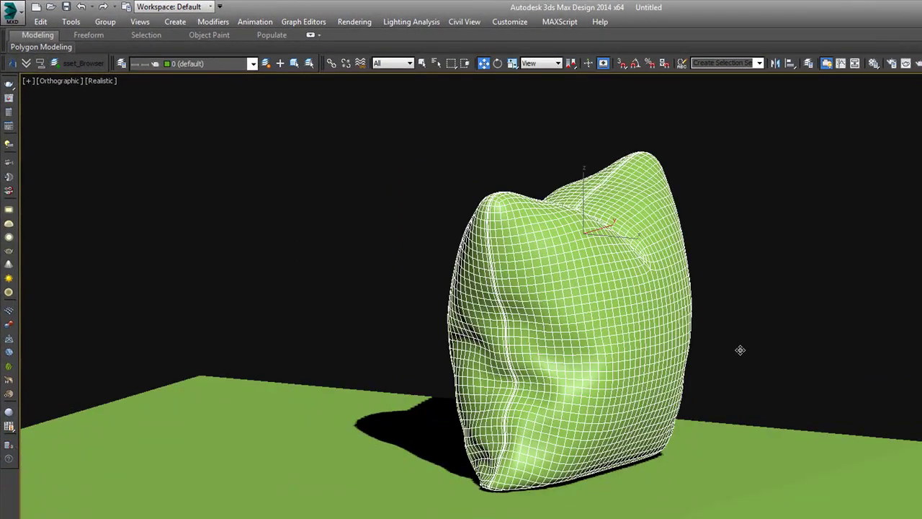
alt+middle_drag(740, 350, 776, 354)
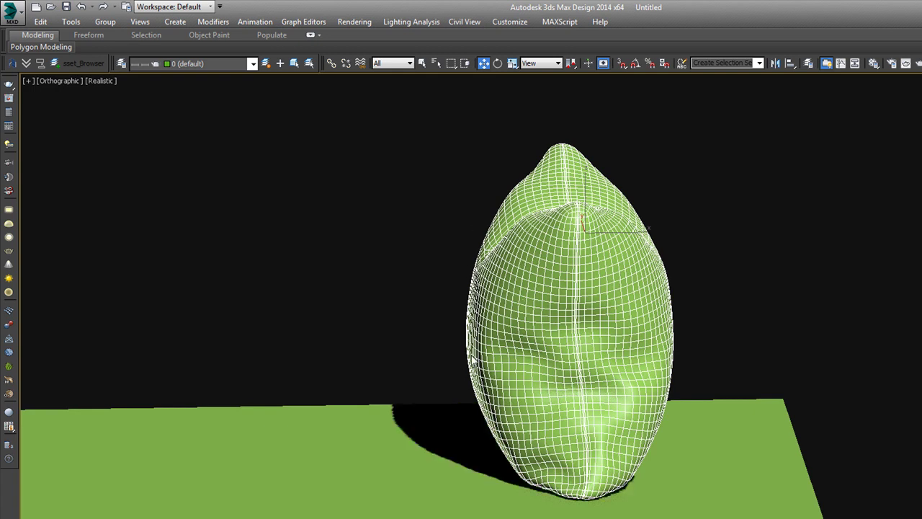
scroll(384, 494, down, 3)
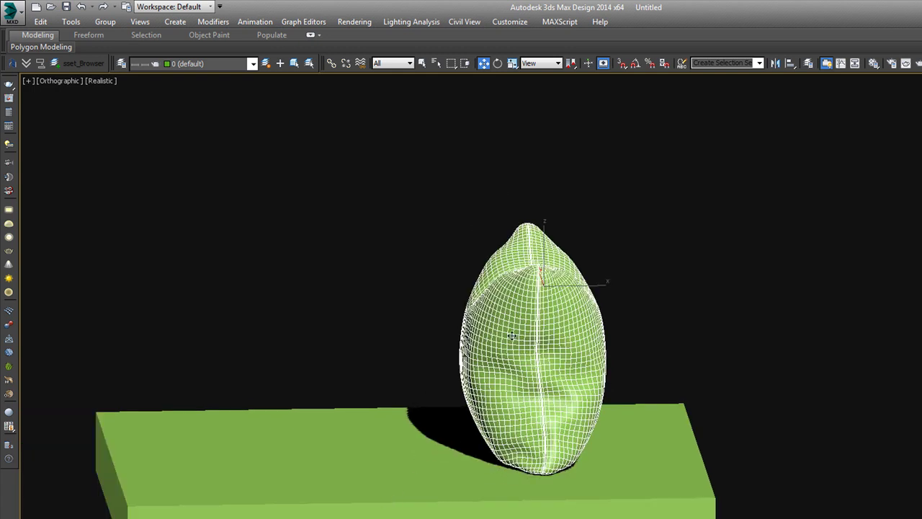
alt+middle_drag(528, 338, 690, 343)
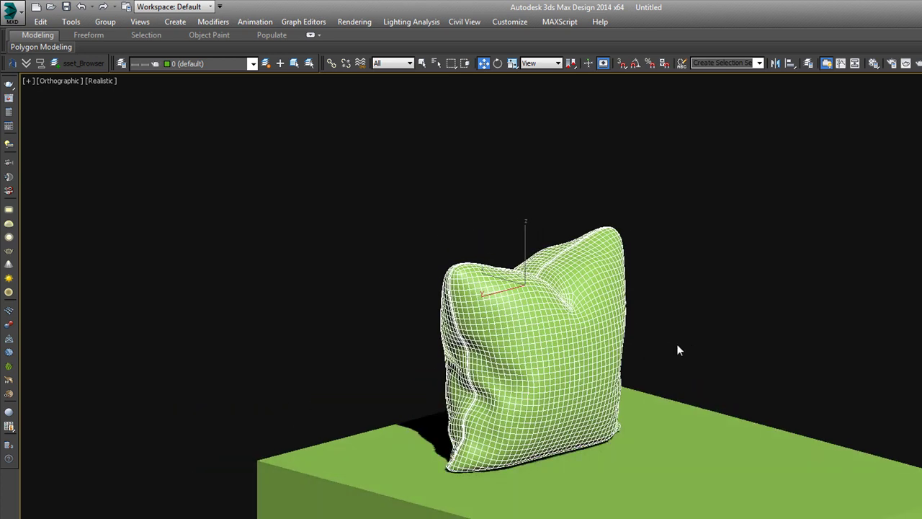